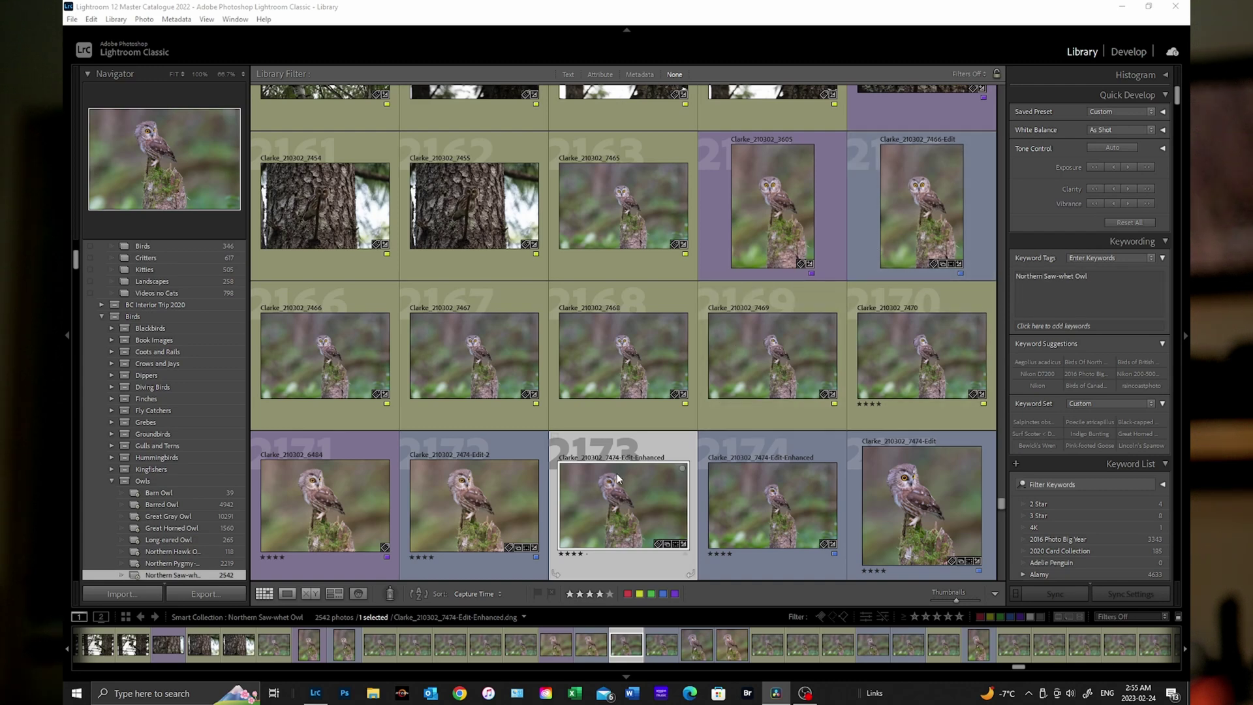
- Open Clarke_210302_7474-Edit-Enhanced.dng in Develop and lower its Exposure to −0.20
{"action": "left_click", "coordinate": [1128, 51]}
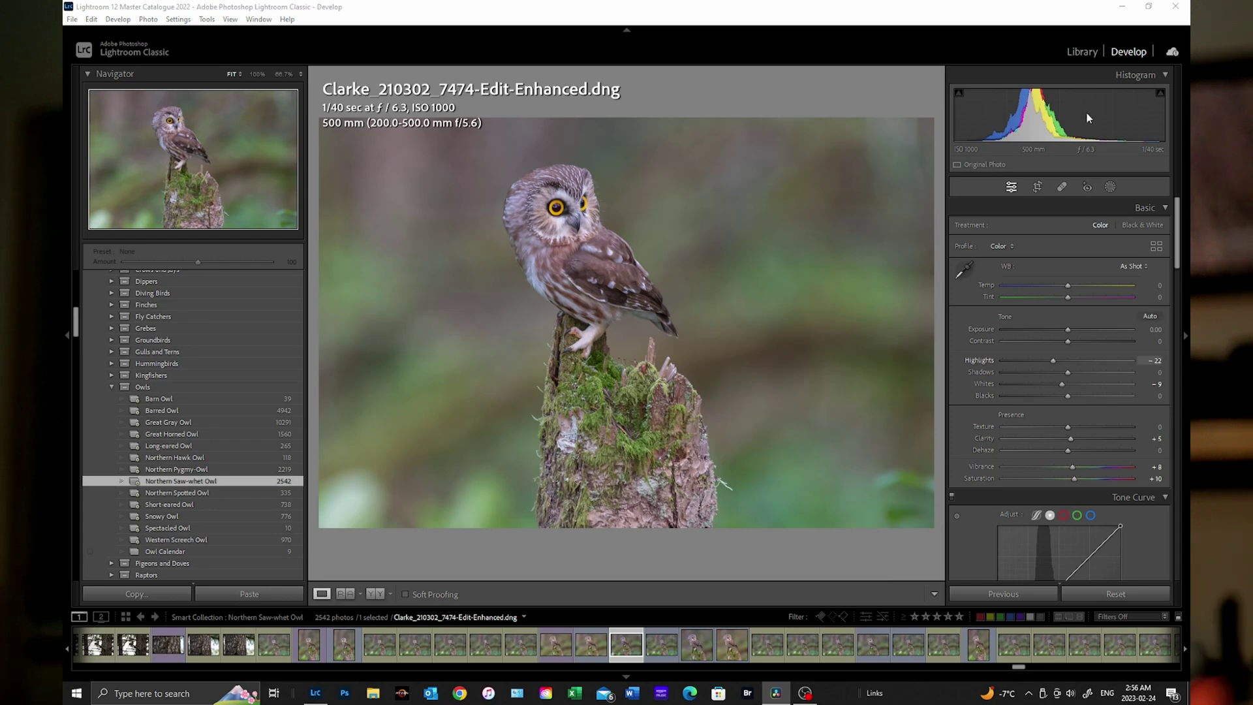
{"action": "left_click", "coordinate": [1080, 54]}
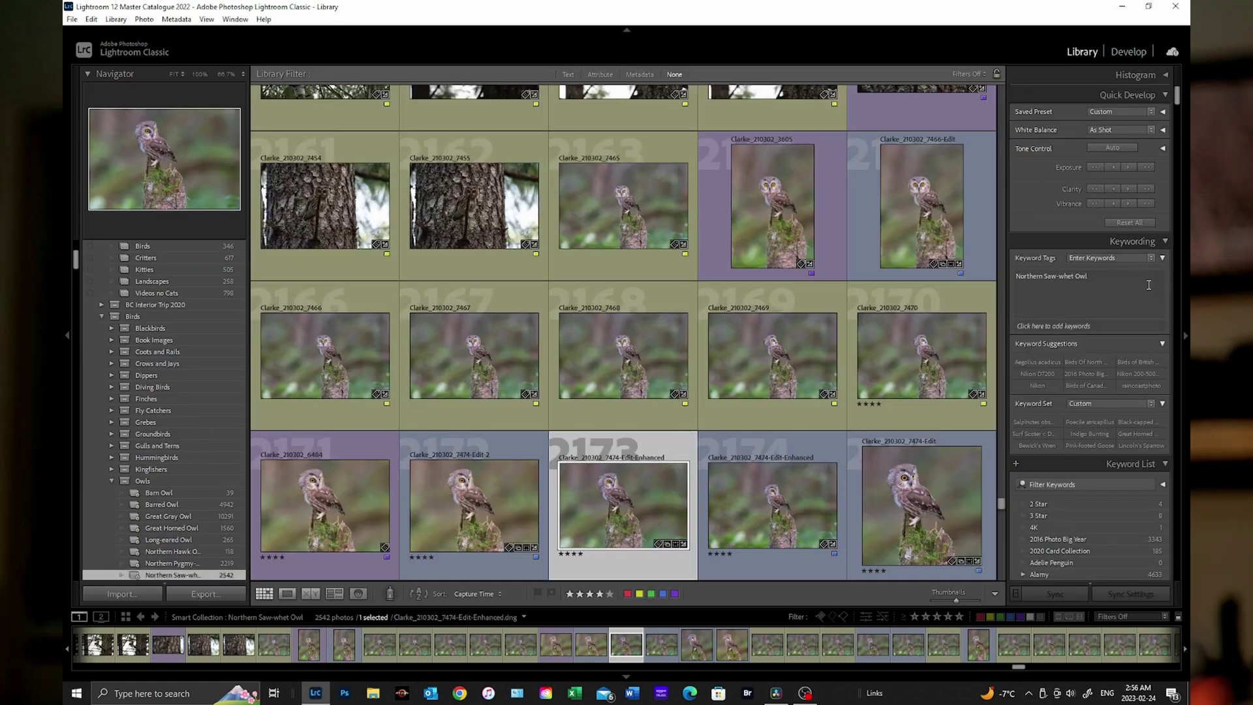
{"action": "scroll", "coordinate": [1123, 319], "scroll_direction": "down", "scroll_amount": 10}
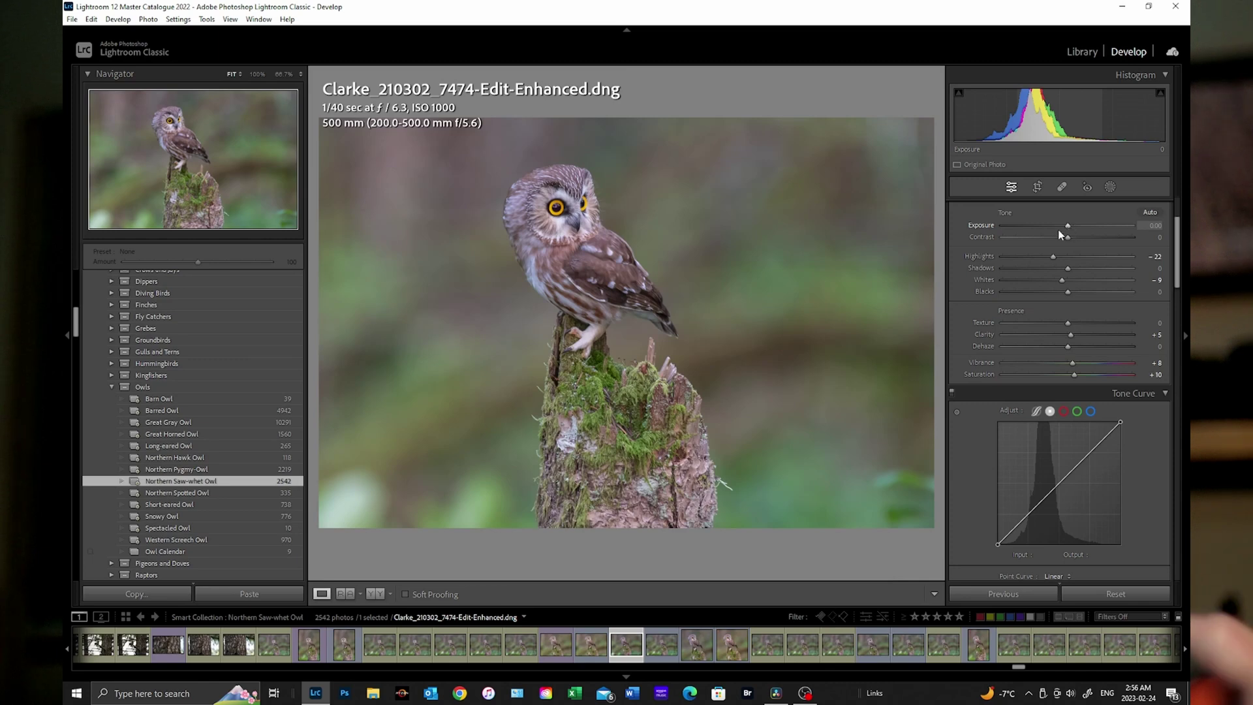
{"action": "mouse_move", "coordinate": [1067, 229]}
{"action": "left_mouse_down"}
{"action": "mouse_move", "coordinate": [1030, 230]}
{"action": "mouse_move", "coordinate": [1062, 227]}
{"action": "left_mouse_up"}
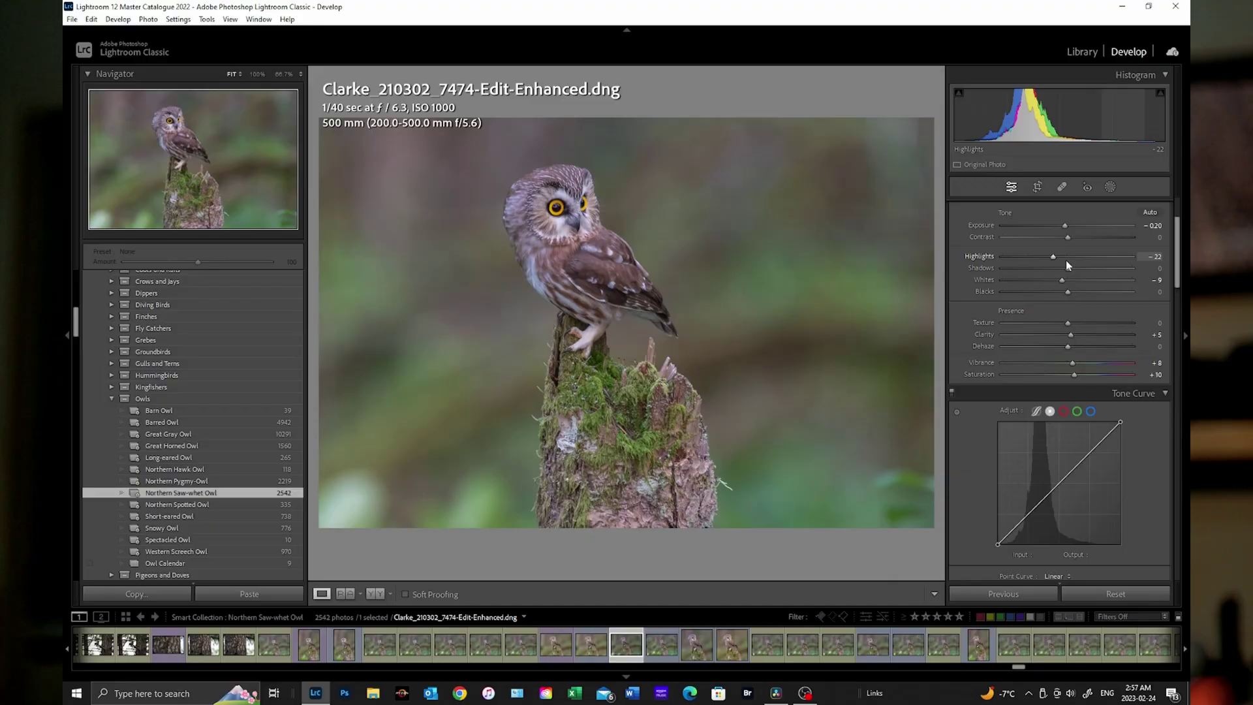
- From the Library grid, open Edit > Catalog Settings on the Metadata tab showing automatic XMP writing
{"action": "left_click", "coordinate": [1081, 52]}
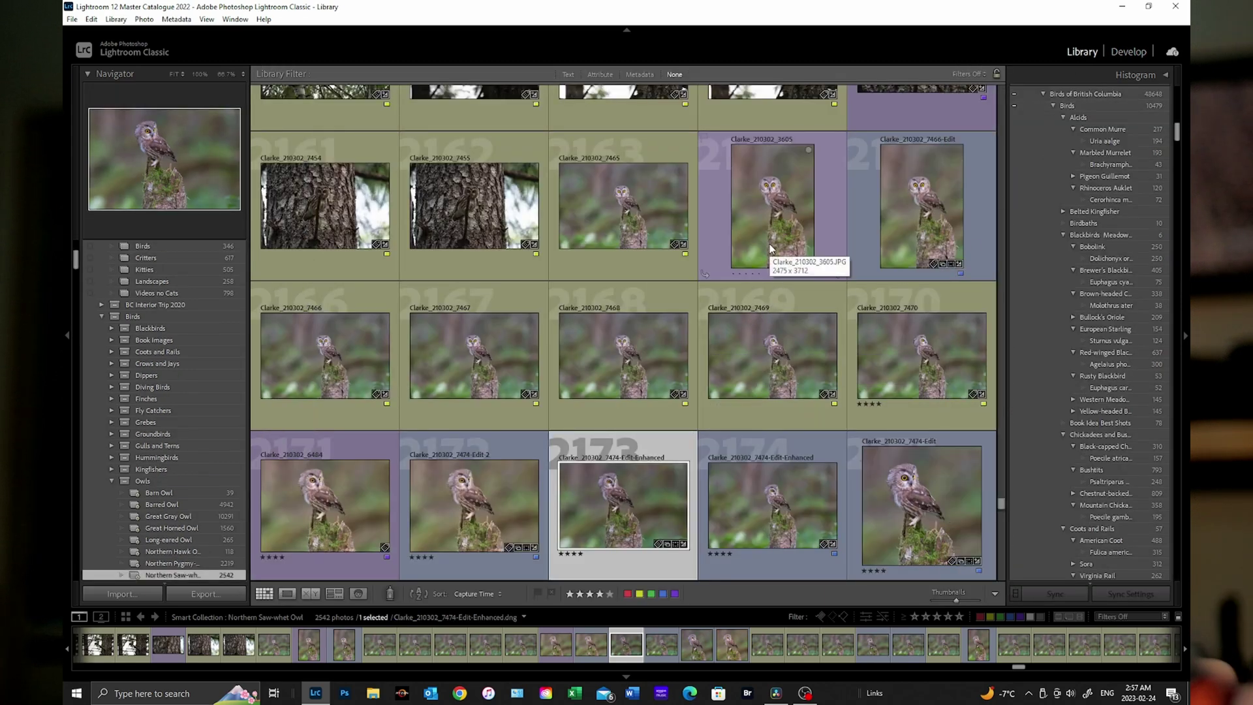
{"action": "left_click", "coordinate": [92, 20]}
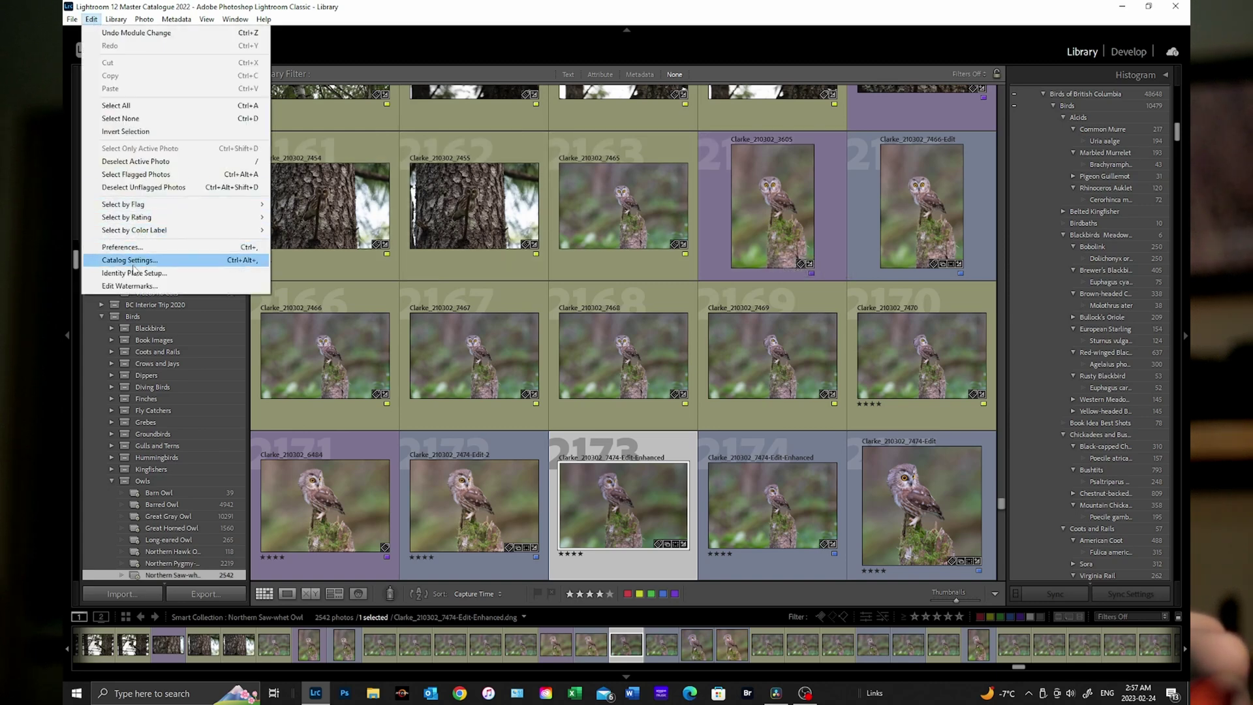
{"action": "left_click", "coordinate": [132, 261]}
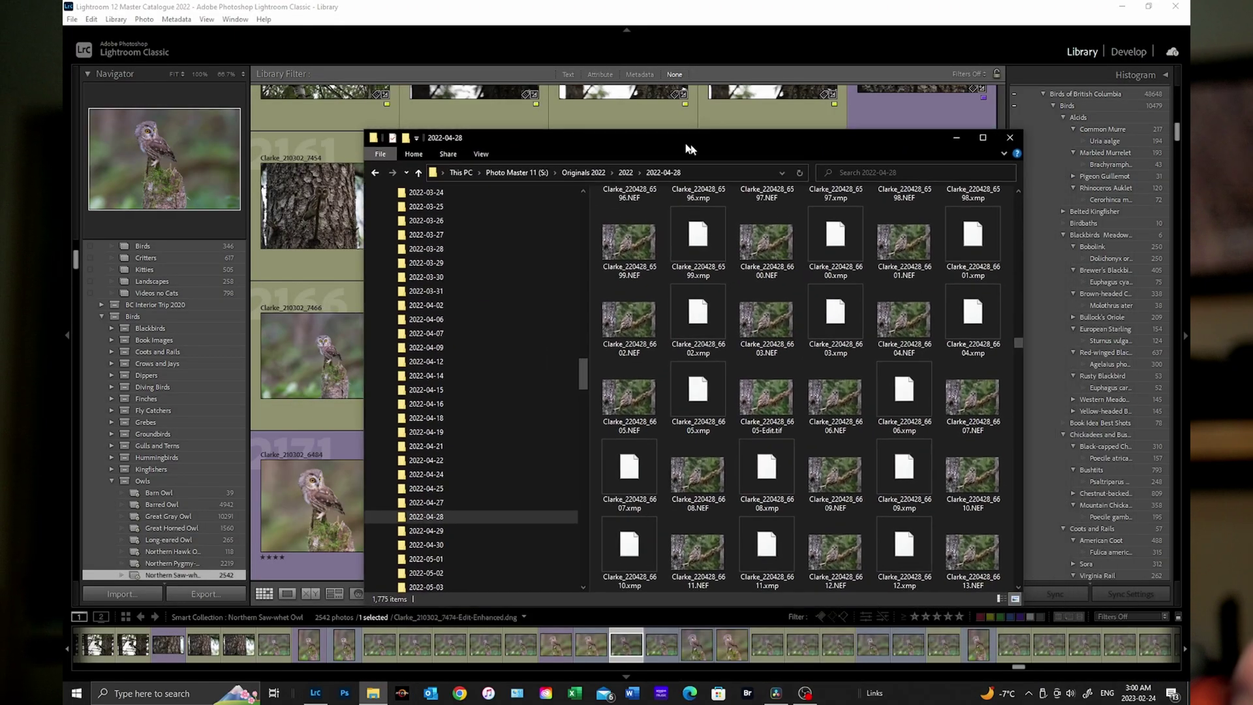
{"action": "left_click_drag", "start_coordinate": [692, 150], "coordinate": [666, 142]}
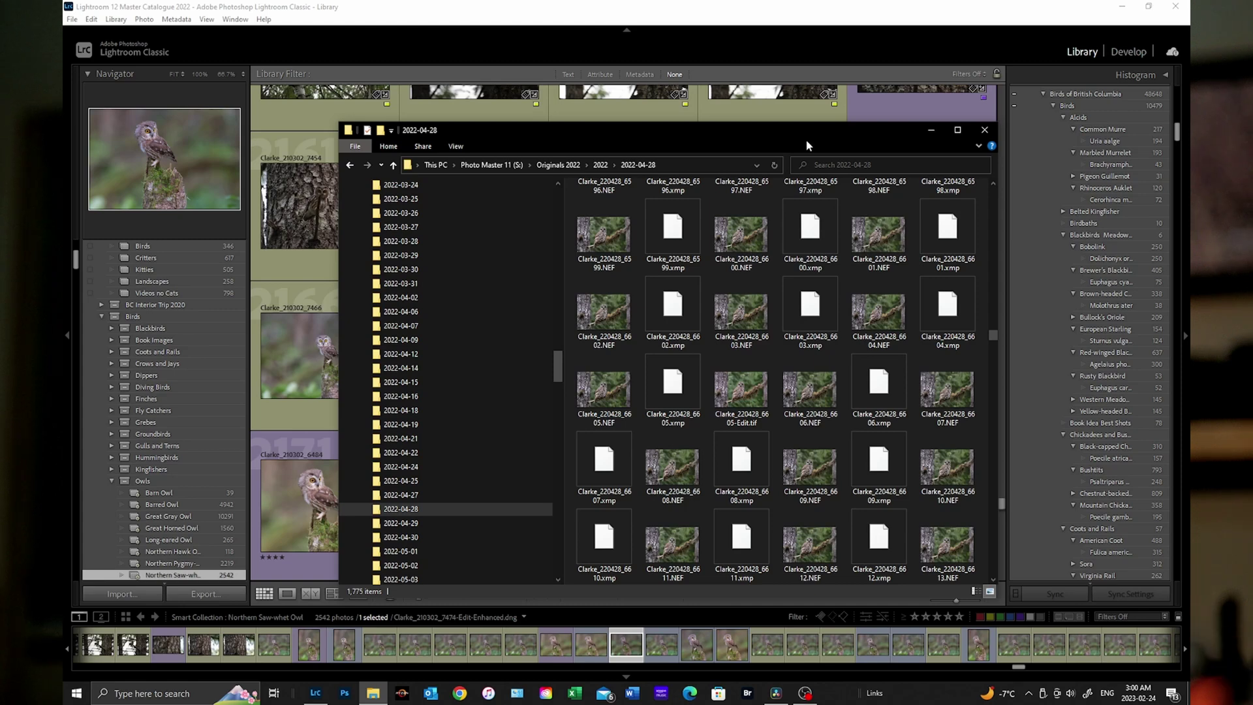
- Inspect the NEF and .xmp sidecar files in the 2022-04-28 folder, then cancel Catalog Settings
{"action": "left_click_drag", "start_coordinate": [796, 132], "coordinate": [775, 124]}
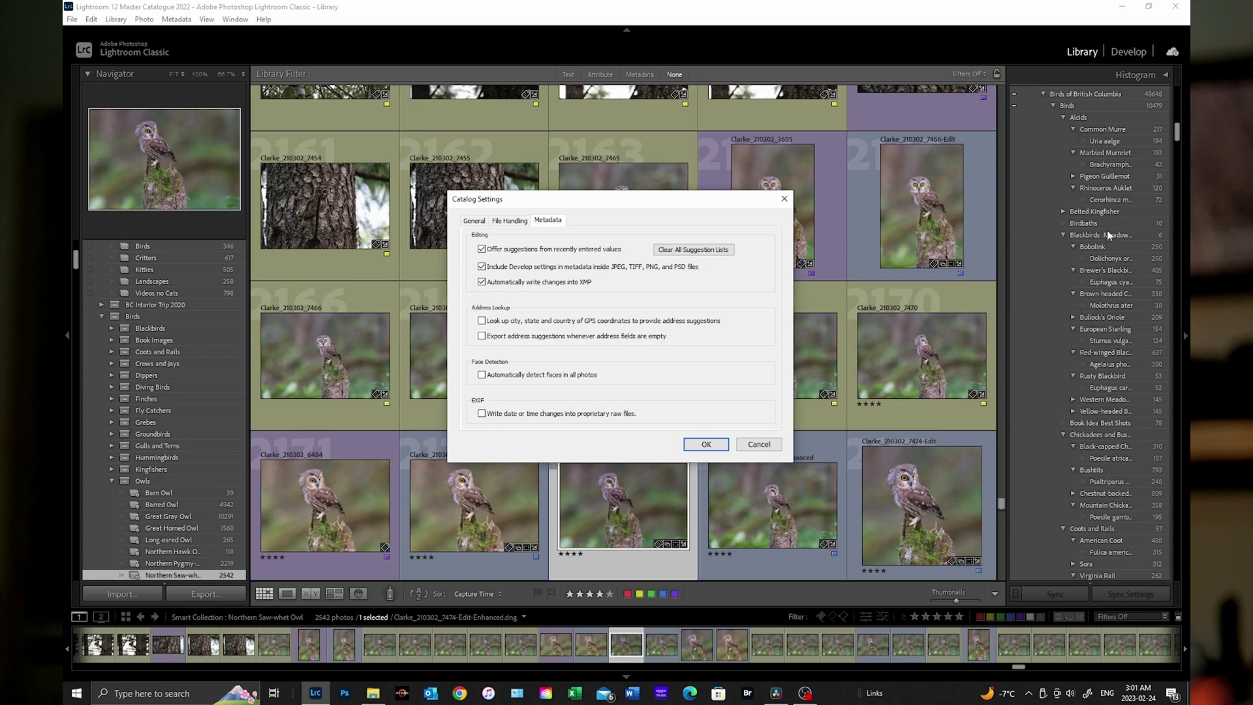
{"action": "left_click", "coordinate": [759, 444]}
- Return the owl photo to Develop and bring the 2022-04-28 File Explorer window forward
{"action": "left_click", "coordinate": [1126, 52]}
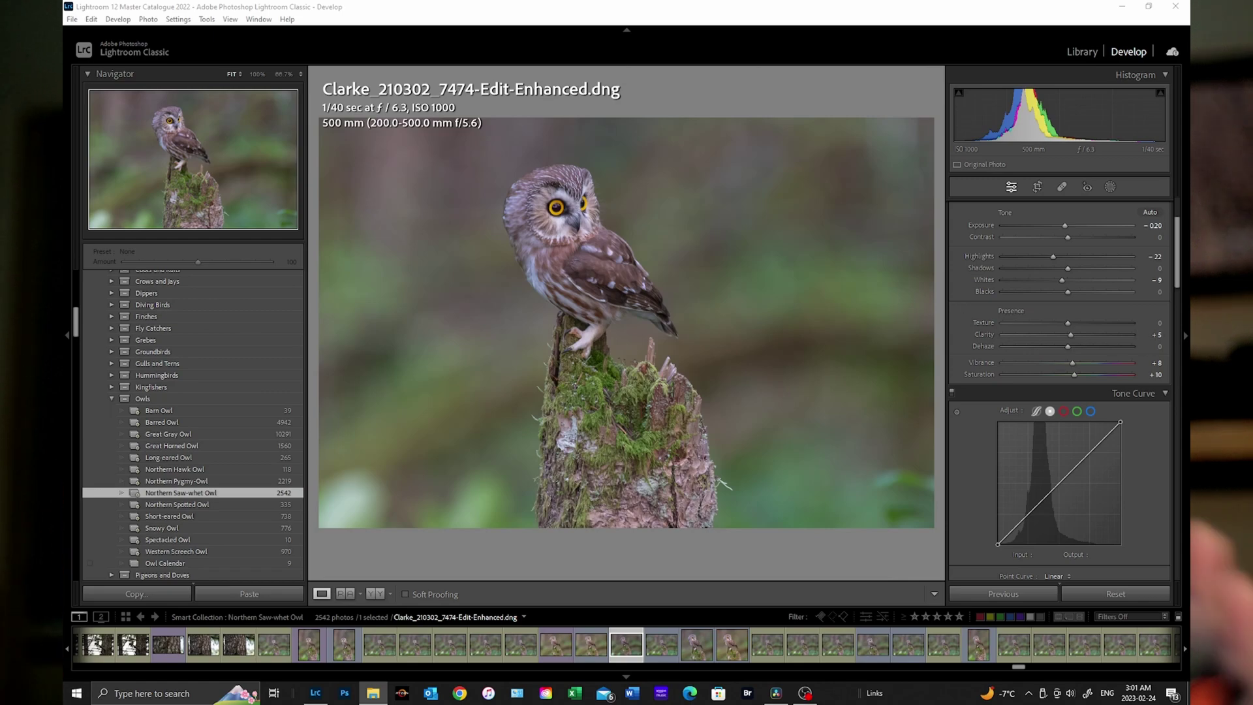
{"action": "key", "text": "alt+Tab"}
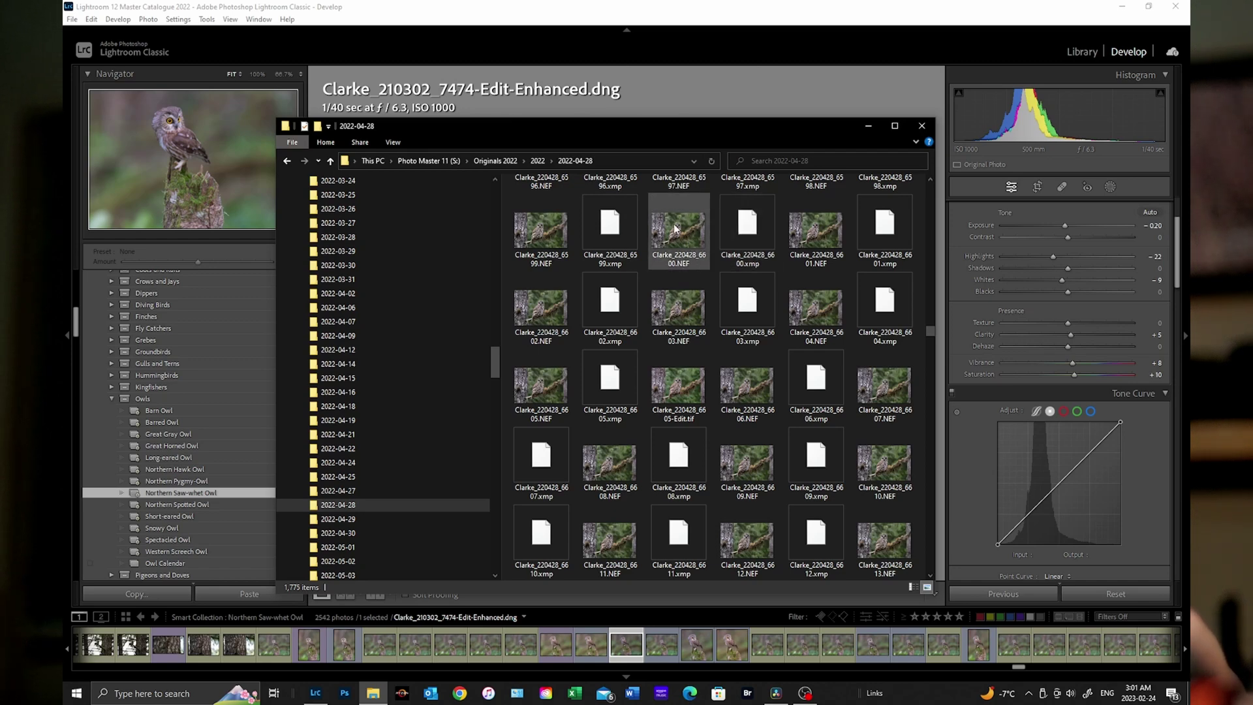
- Drag the 2022-04-28 folder window off the right edge so the owl photo shows
{"action": "left_click_drag", "start_coordinate": [648, 135], "coordinate": [650, 138]}
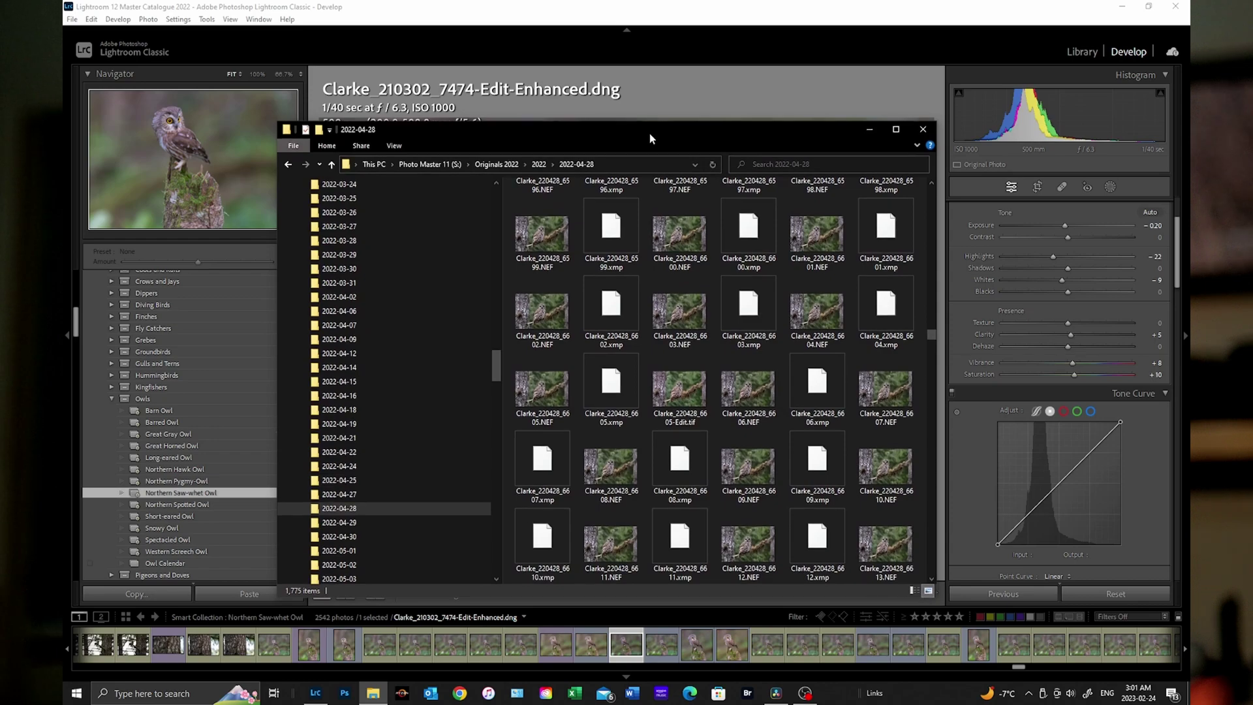
{"action": "left_click_drag", "start_coordinate": [650, 137], "coordinate": [1194, 130]}
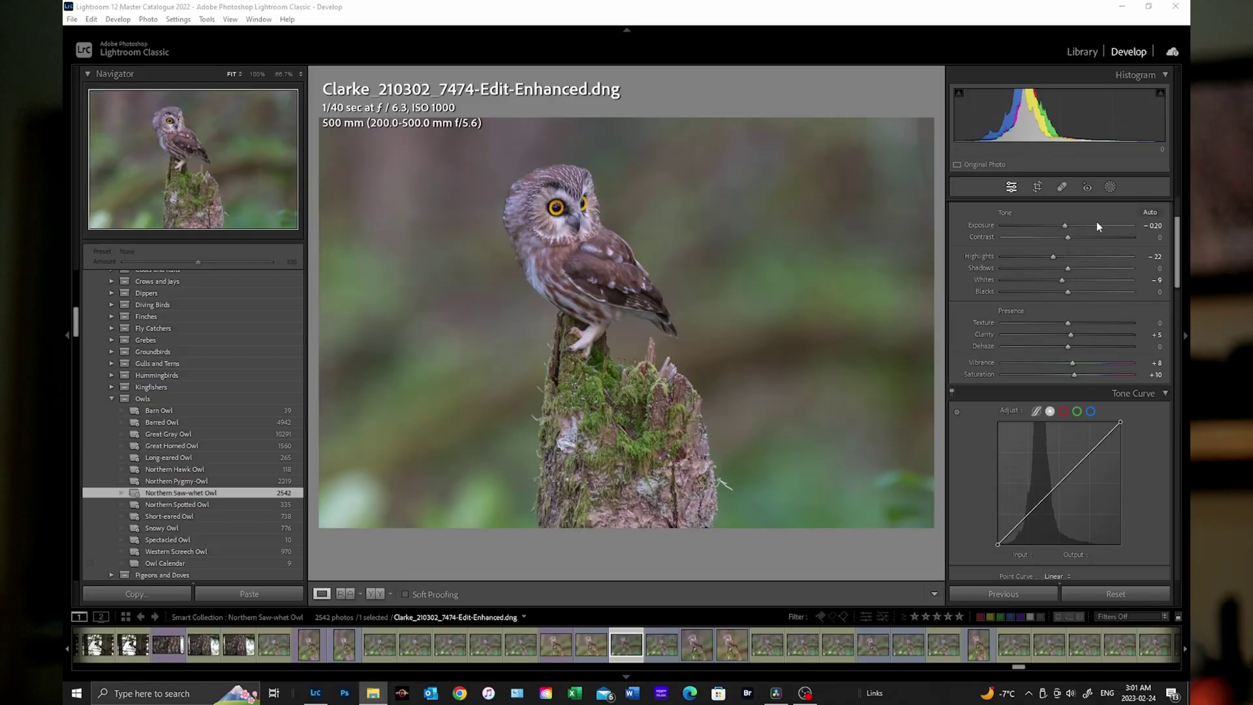
- Back in Library, recheck the Metadata tab for automatic XMP writing, then cancel Catalog Settings
{"action": "left_click", "coordinate": [1080, 56]}
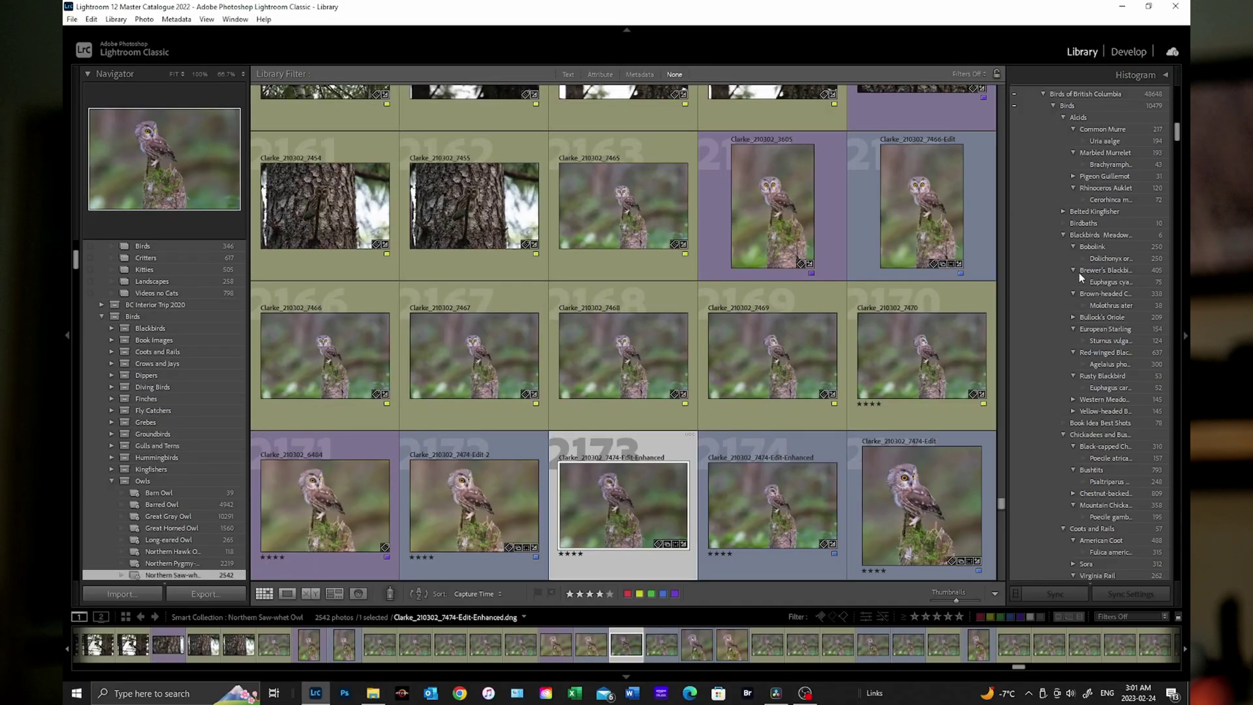
{"action": "scroll", "coordinate": [1083, 404], "scroll_direction": "down", "scroll_amount": 15}
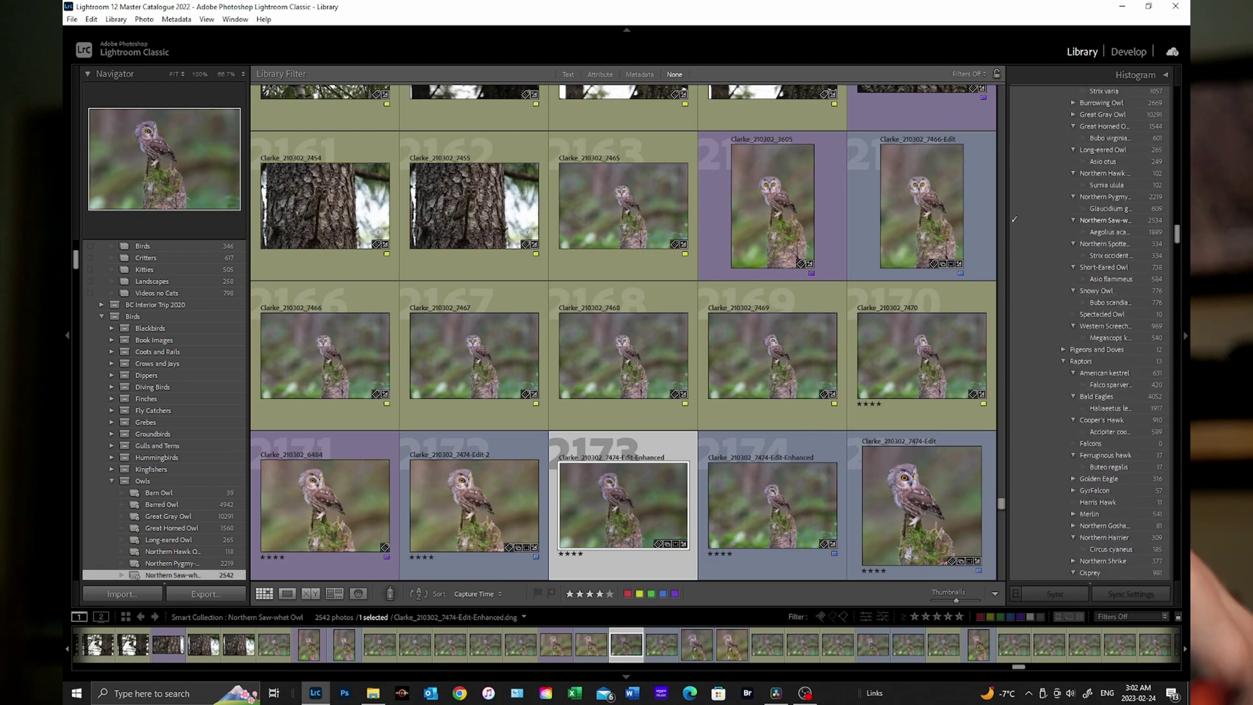
{"action": "left_click", "coordinate": [91, 18]}
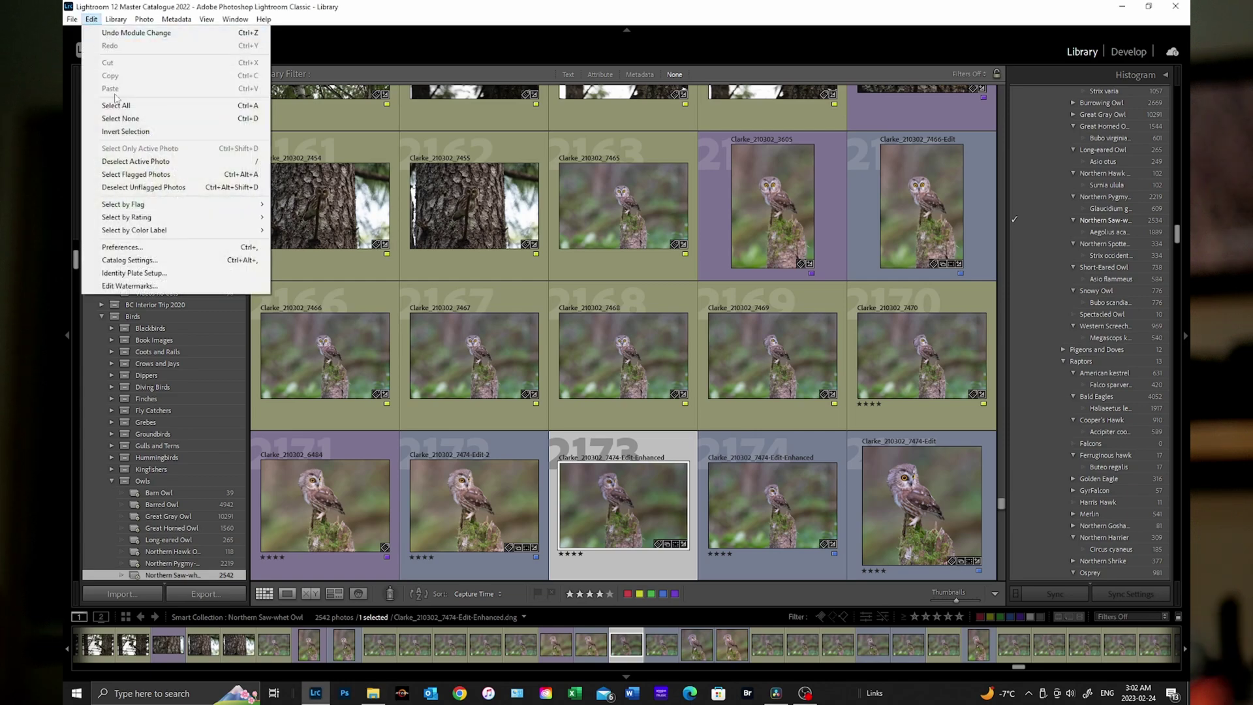
{"action": "left_click", "coordinate": [124, 260]}
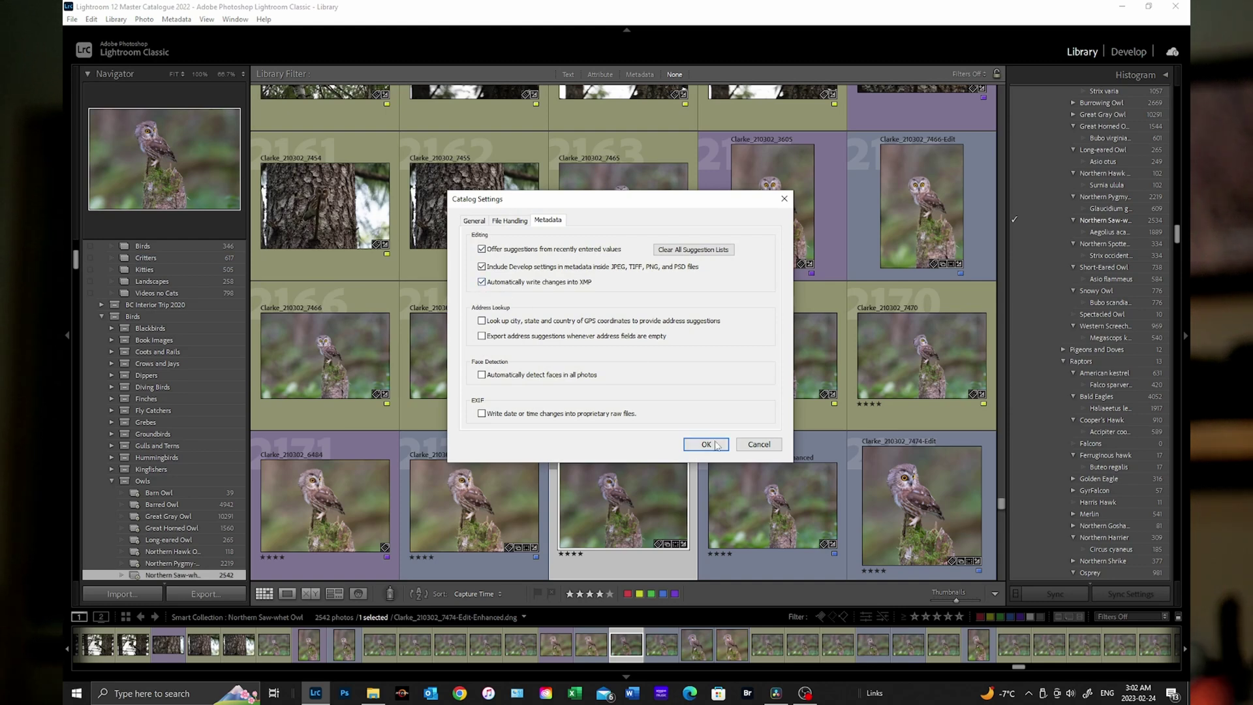
{"action": "left_click", "coordinate": [758, 445]}
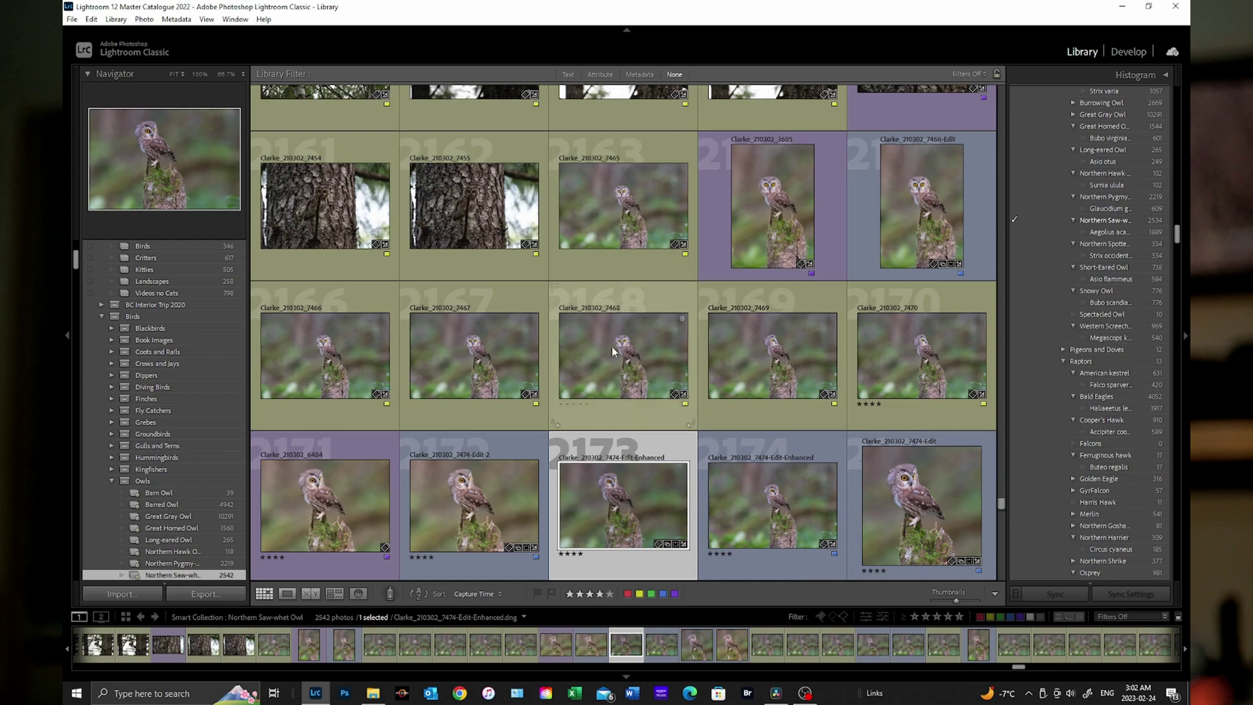
- Exit Lightroom via File > Exit, quitting despite unfinished XMP writing
{"action": "left_click", "coordinate": [72, 20]}
{"action": "left_click", "coordinate": [89, 384]}
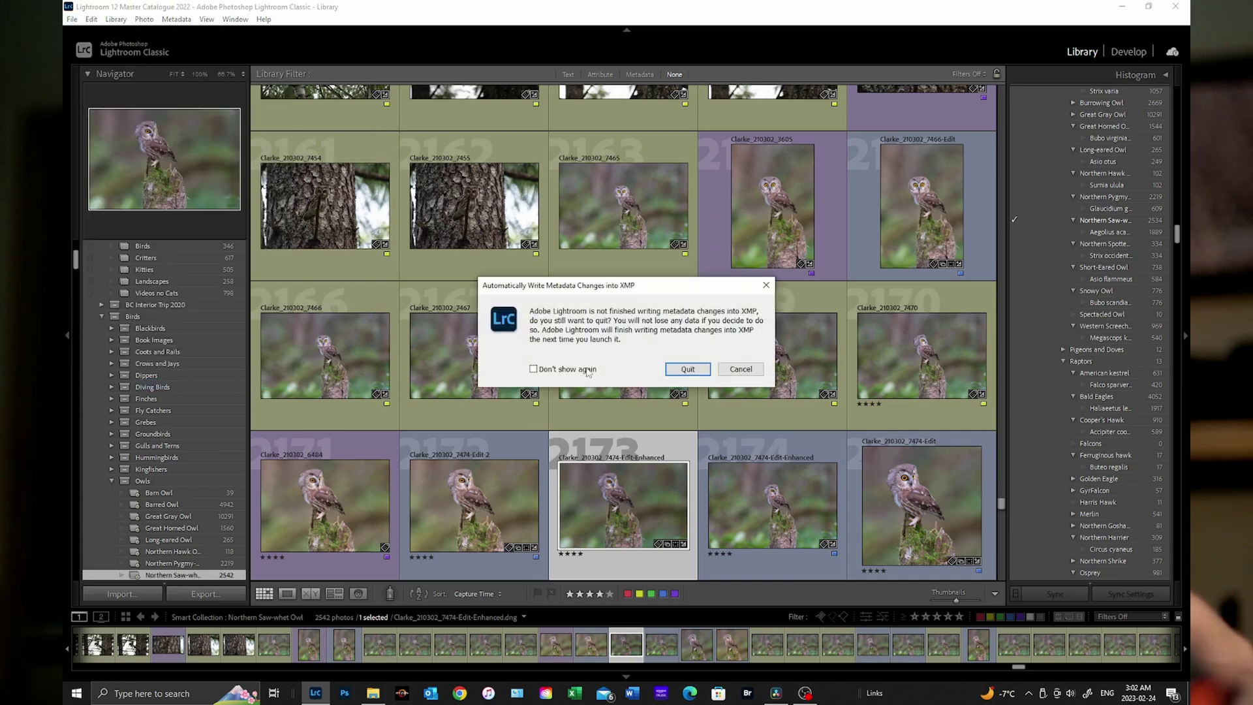
{"action": "left_click", "coordinate": [693, 368]}
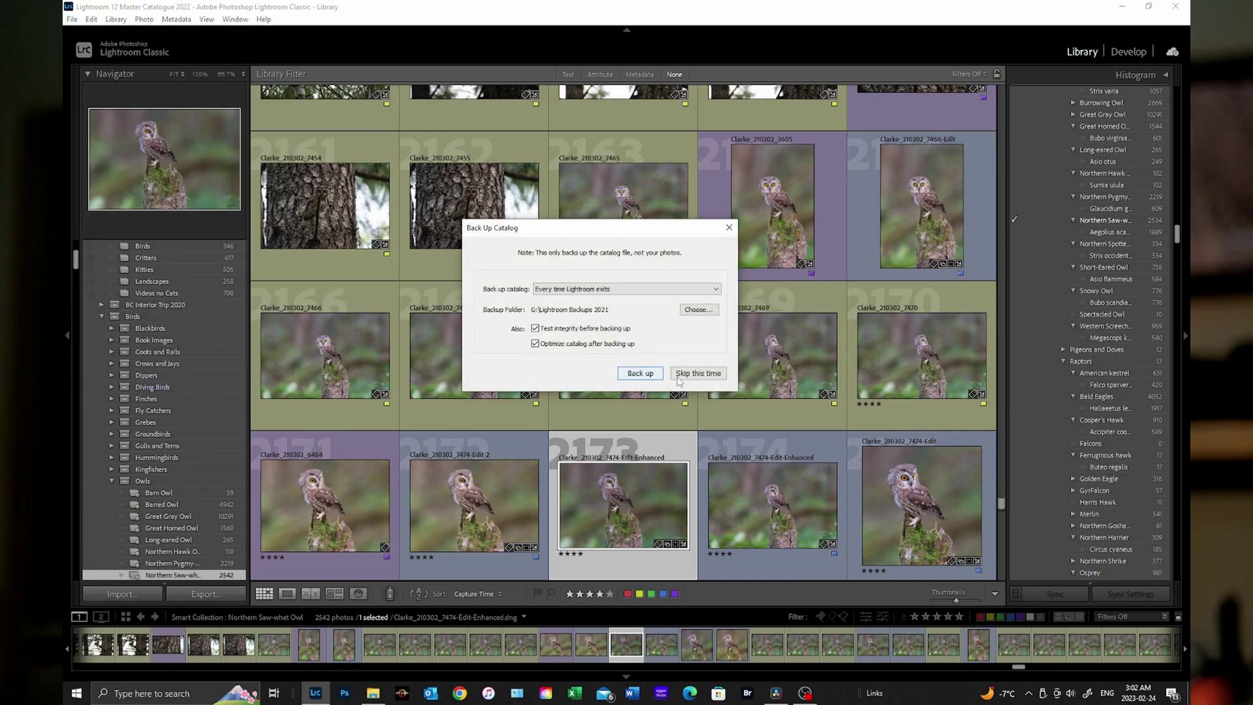
- Browse the Lightroom (R:) drive for a backup folder, abandon it, and close the backup prompt
{"action": "left_click", "coordinate": [691, 310]}
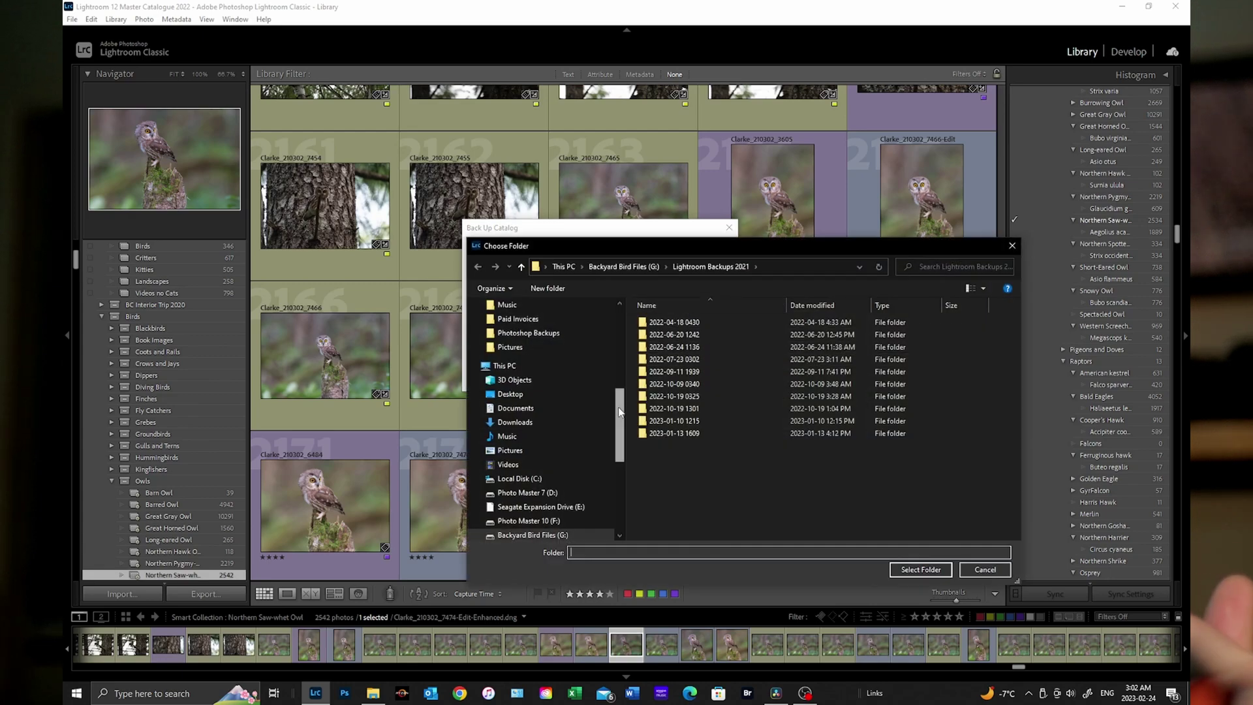
{"action": "scroll", "coordinate": [619, 408], "scroll_direction": "down", "scroll_amount": 3}
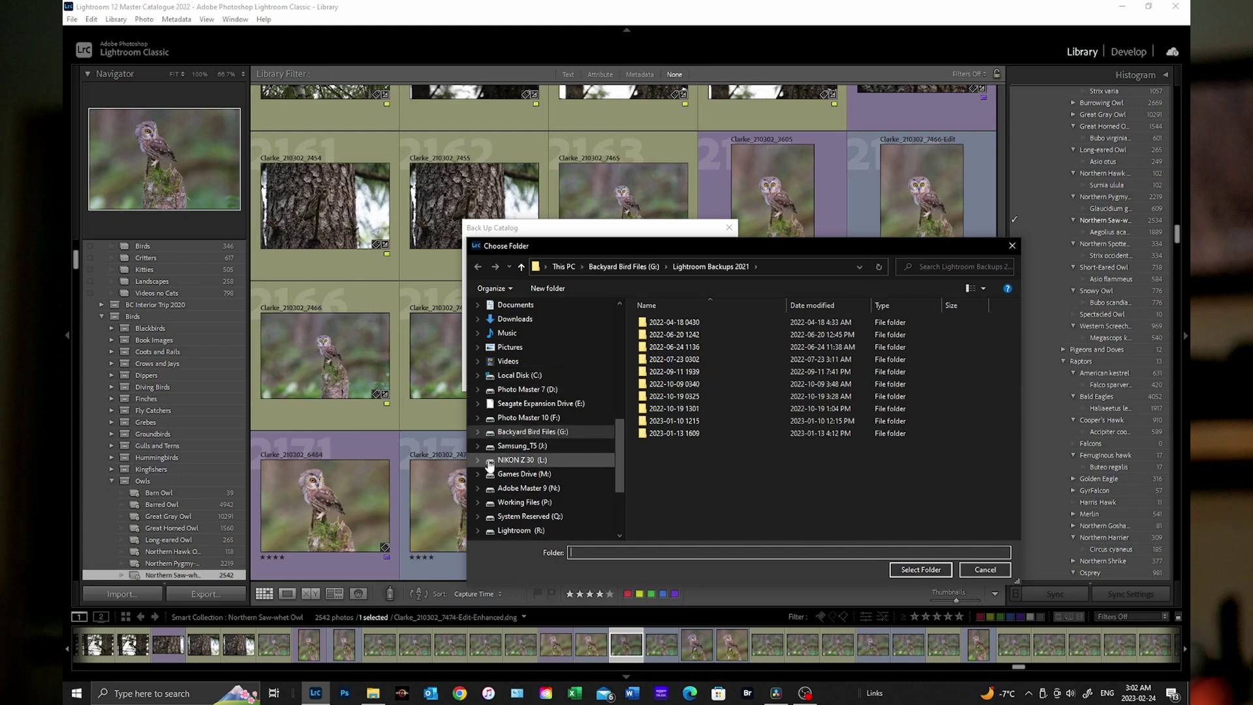
{"action": "left_click", "coordinate": [478, 530]}
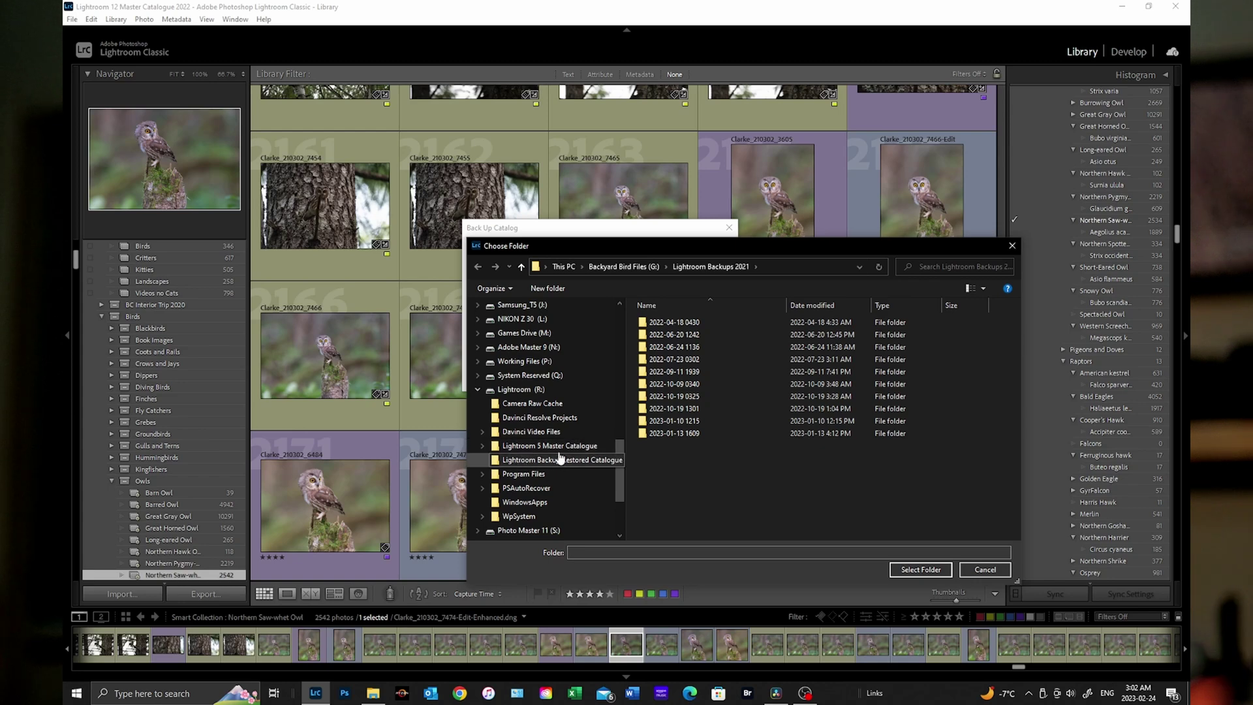
{"action": "left_click", "coordinate": [985, 571]}
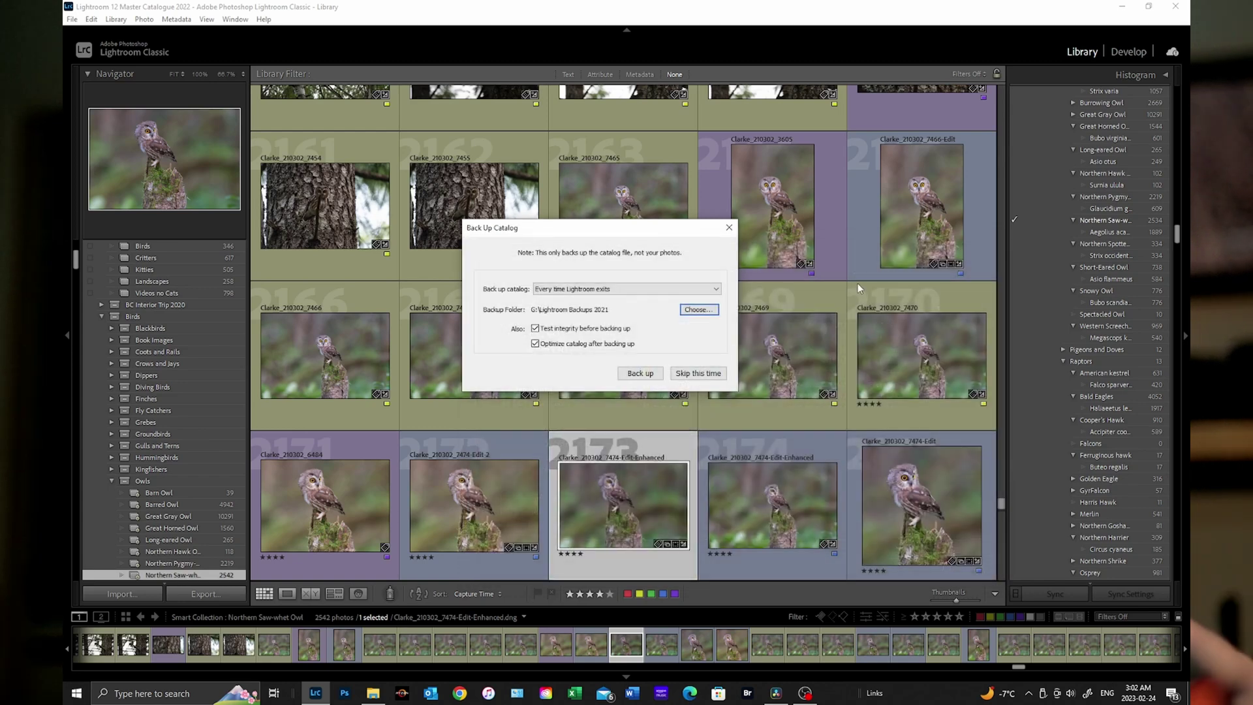
{"action": "left_click", "coordinate": [729, 229]}
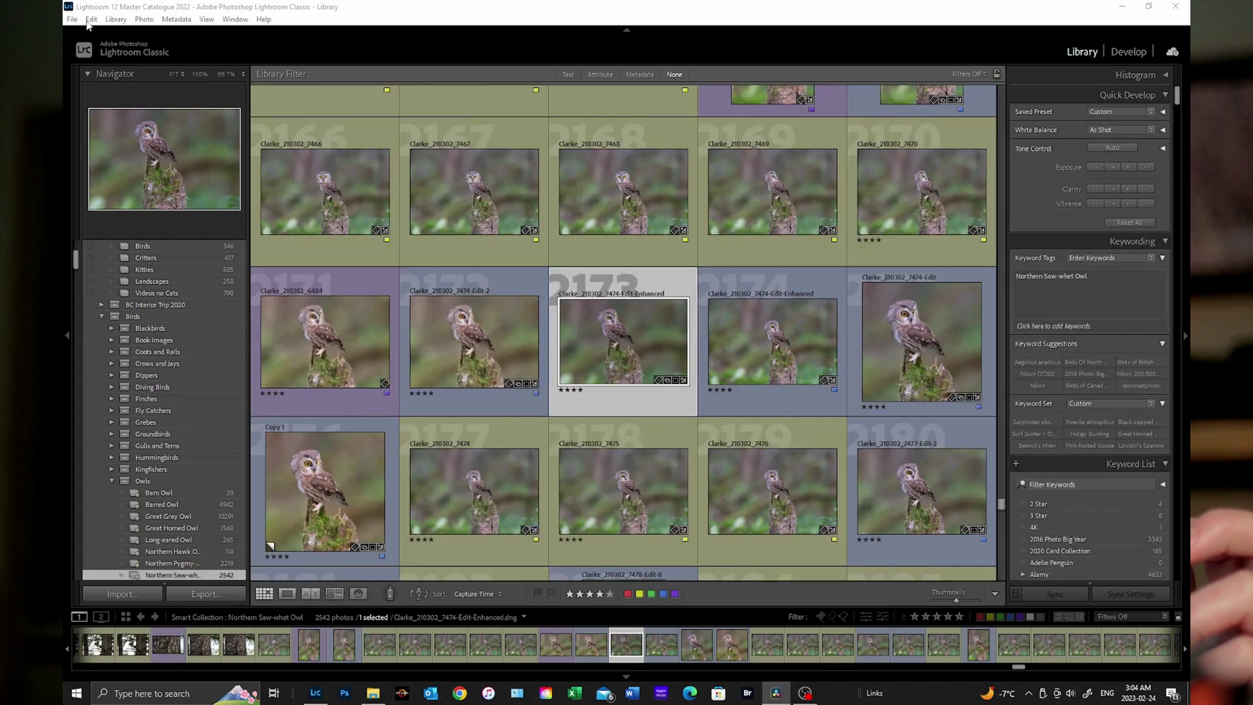
- Confirm 'Automatically write changes into XMP' in Catalog Settings with OK, then switch to Develop with D
{"action": "left_click", "coordinate": [91, 19]}
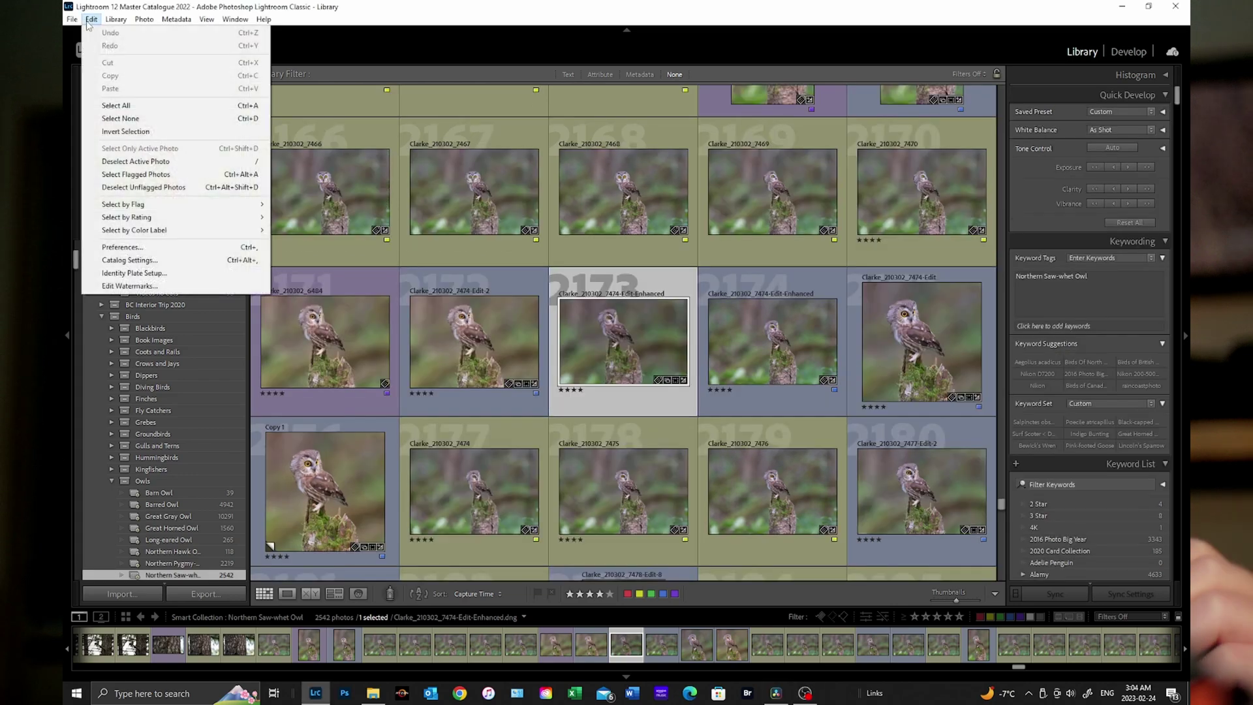
{"action": "left_click", "coordinate": [124, 259]}
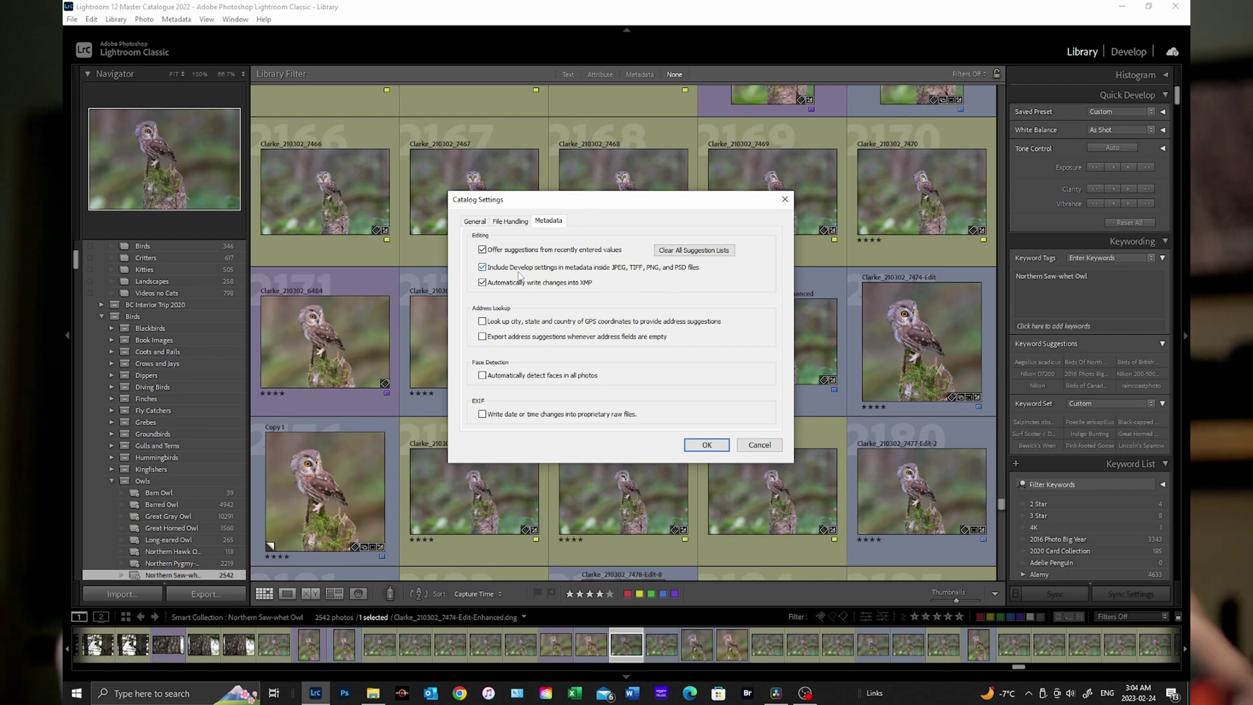
{"action": "left_click", "coordinate": [707, 445]}
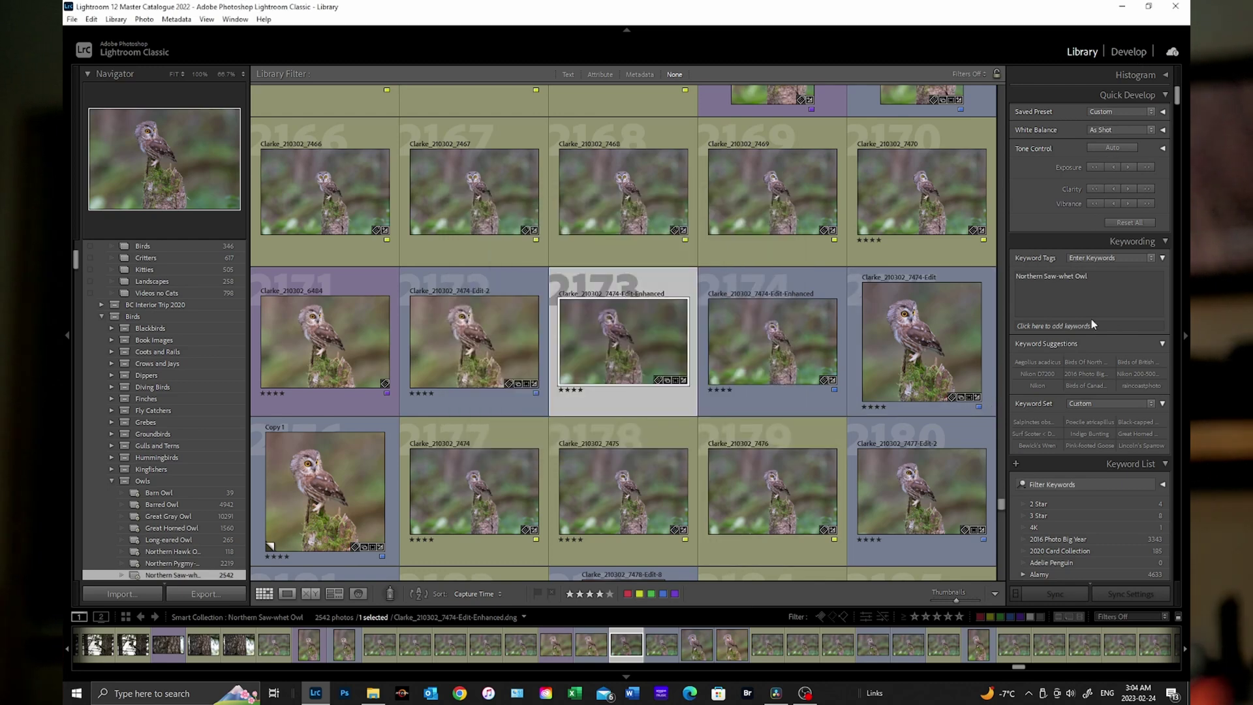
{"action": "scroll", "coordinate": [1089, 318], "scroll_direction": "down", "scroll_amount": 15}
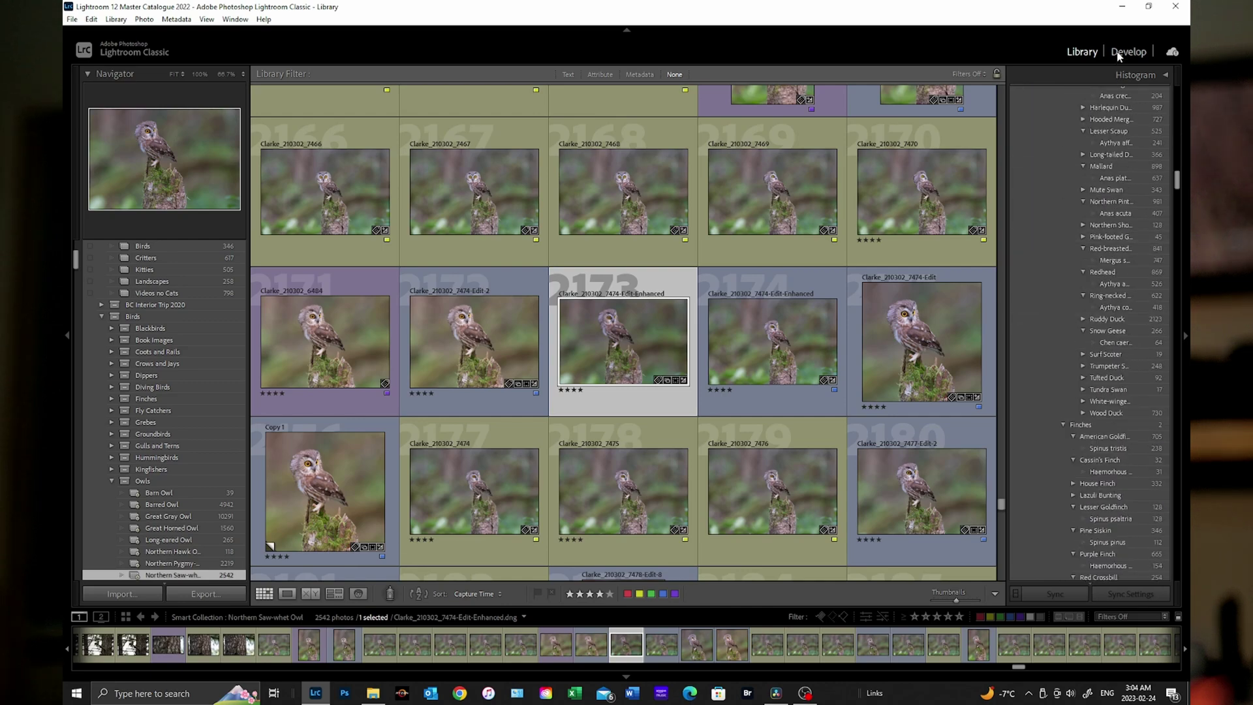
{"action": "key", "text": "d"}
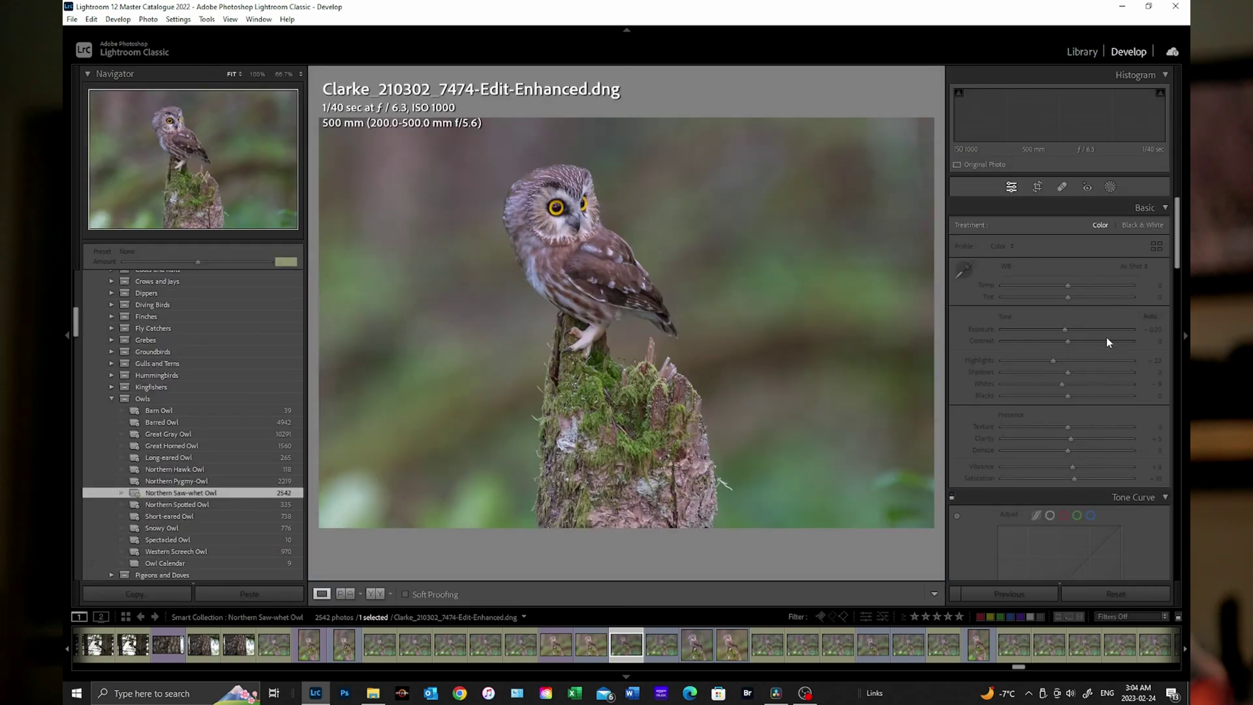
- Scroll the Develop right panel, then dismiss the reopened catalog metadata settings without changes
{"action": "scroll", "coordinate": [1047, 342], "scroll_direction": "down", "scroll_amount": 10}
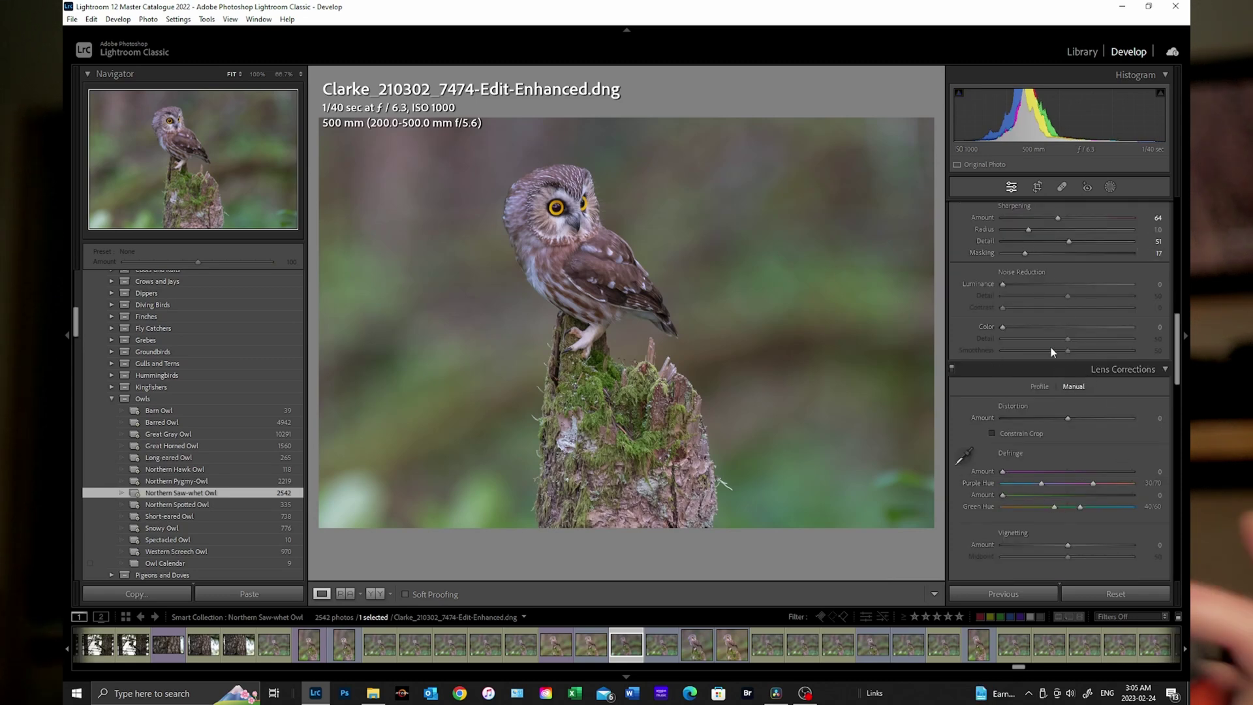
{"action": "scroll", "coordinate": [1019, 384], "scroll_direction": "up", "scroll_amount": 8}
{"action": "scroll", "coordinate": [1020, 389], "scroll_direction": "up", "scroll_amount": 2}
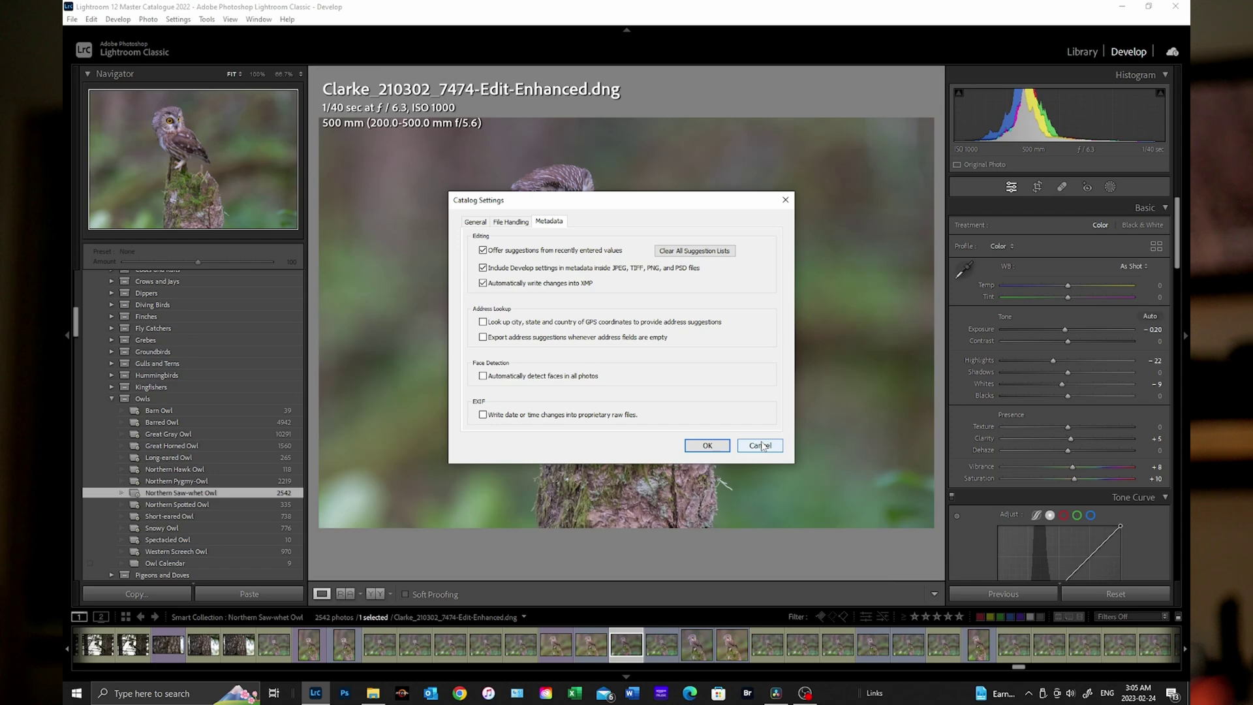
{"action": "left_click", "coordinate": [760, 445]}
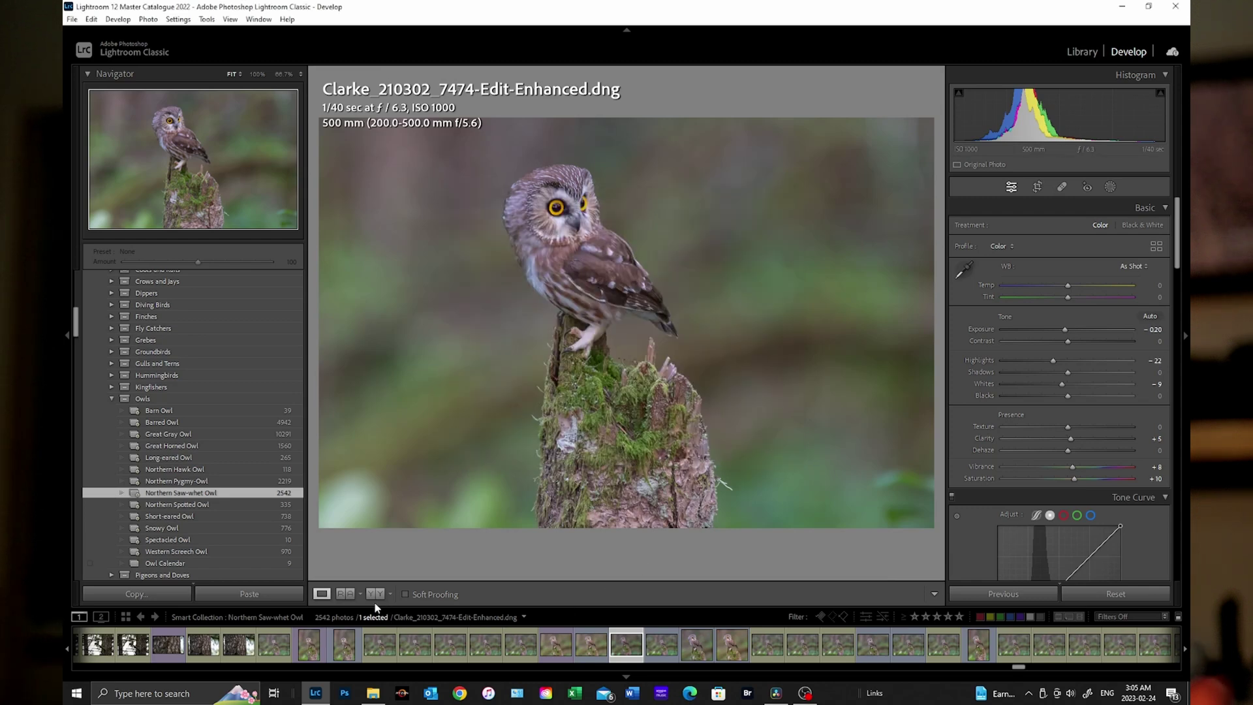
- In Library, view the owl photo in Loupe at 1:1, then confirm Catalog Settings with OK
{"action": "left_click", "coordinate": [1082, 52]}
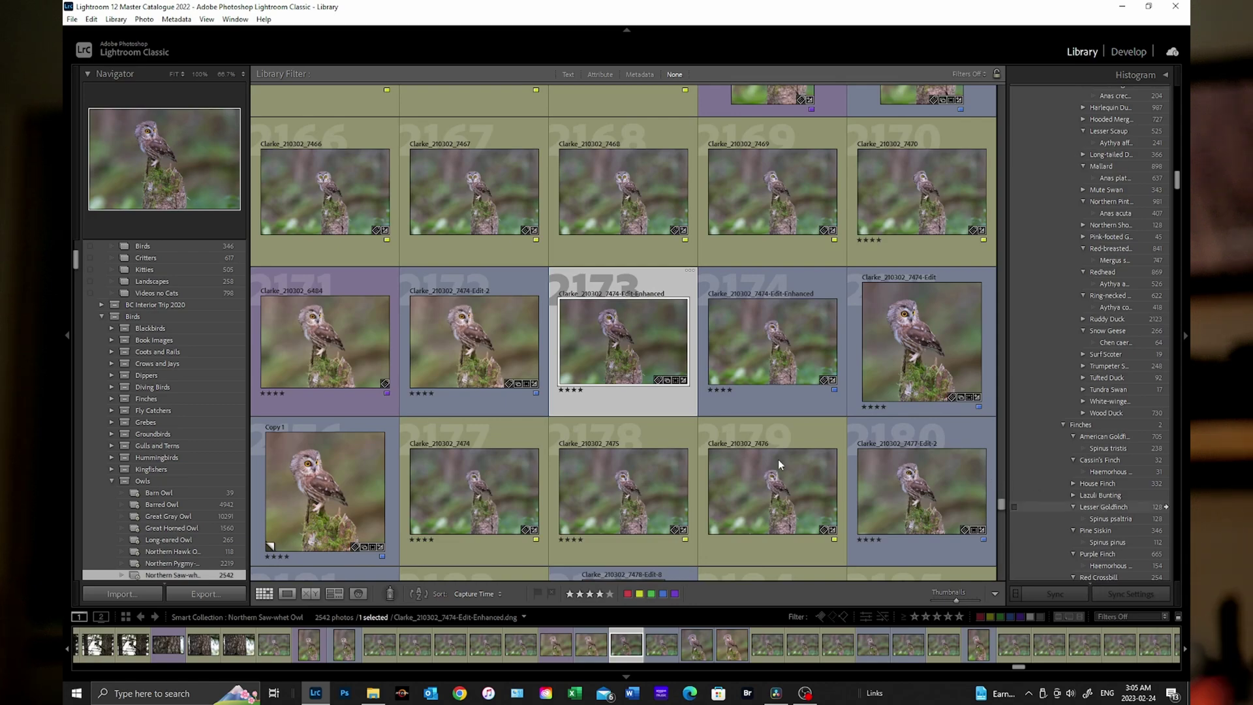
{"action": "scroll", "coordinate": [752, 448], "scroll_direction": "down", "scroll_amount": 15}
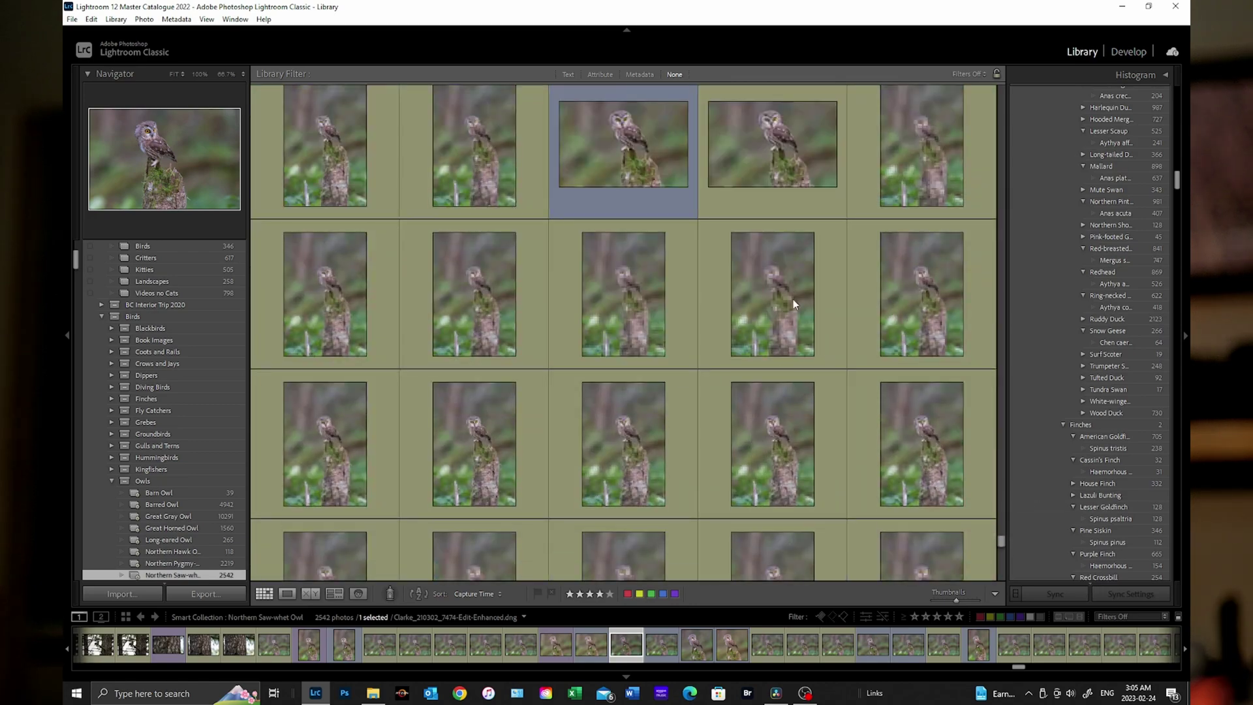
{"action": "double_click", "coordinate": [792, 290]}
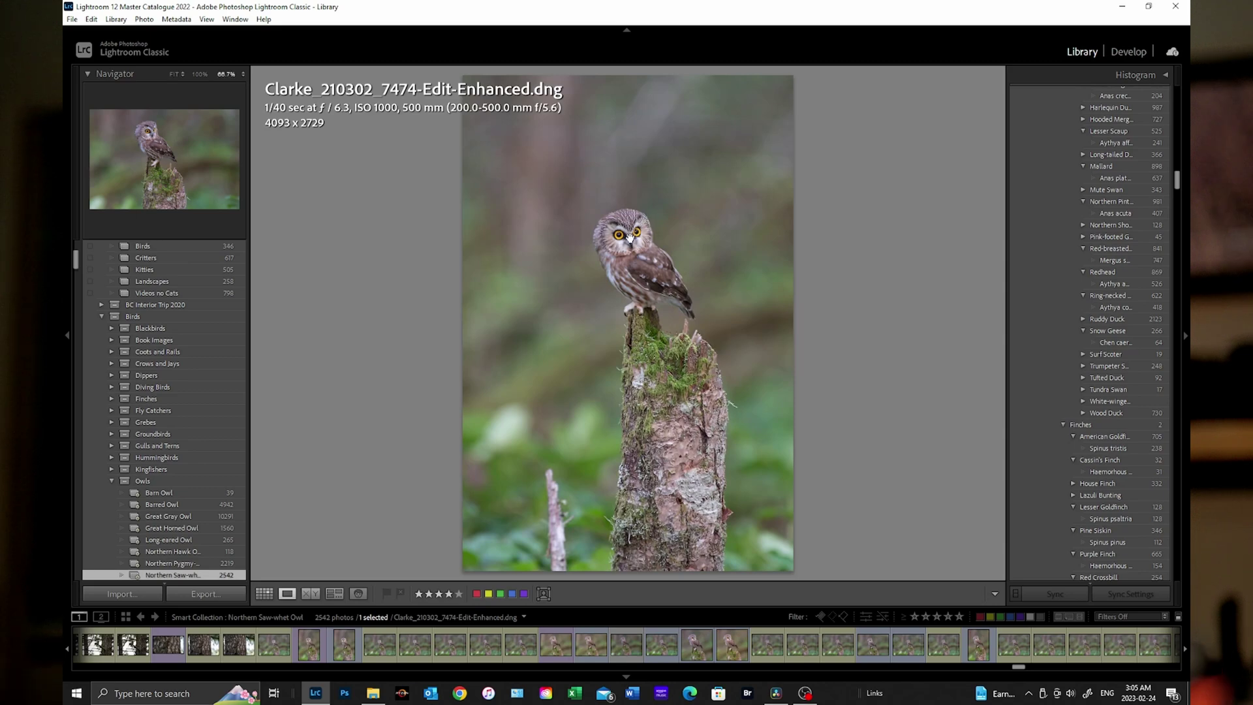
{"action": "left_click", "coordinate": [629, 238]}
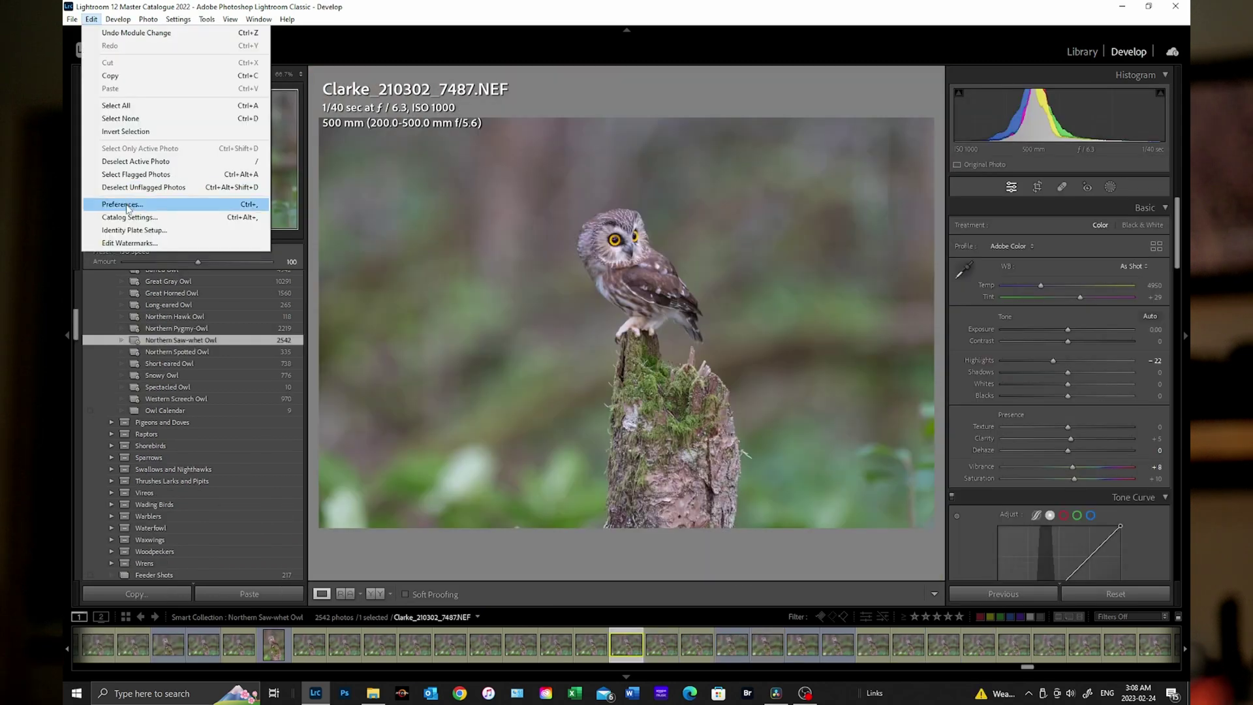
{"action": "left_click", "coordinate": [104, 212]}
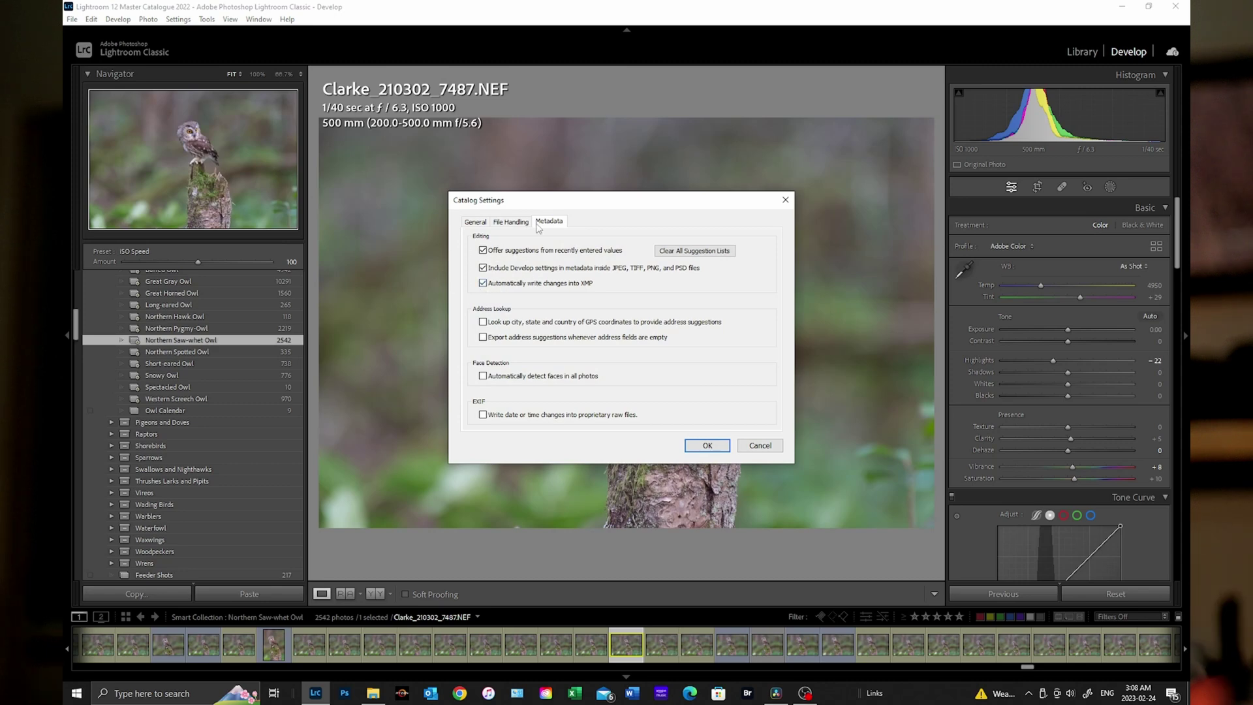
{"action": "left_click", "coordinate": [706, 445]}
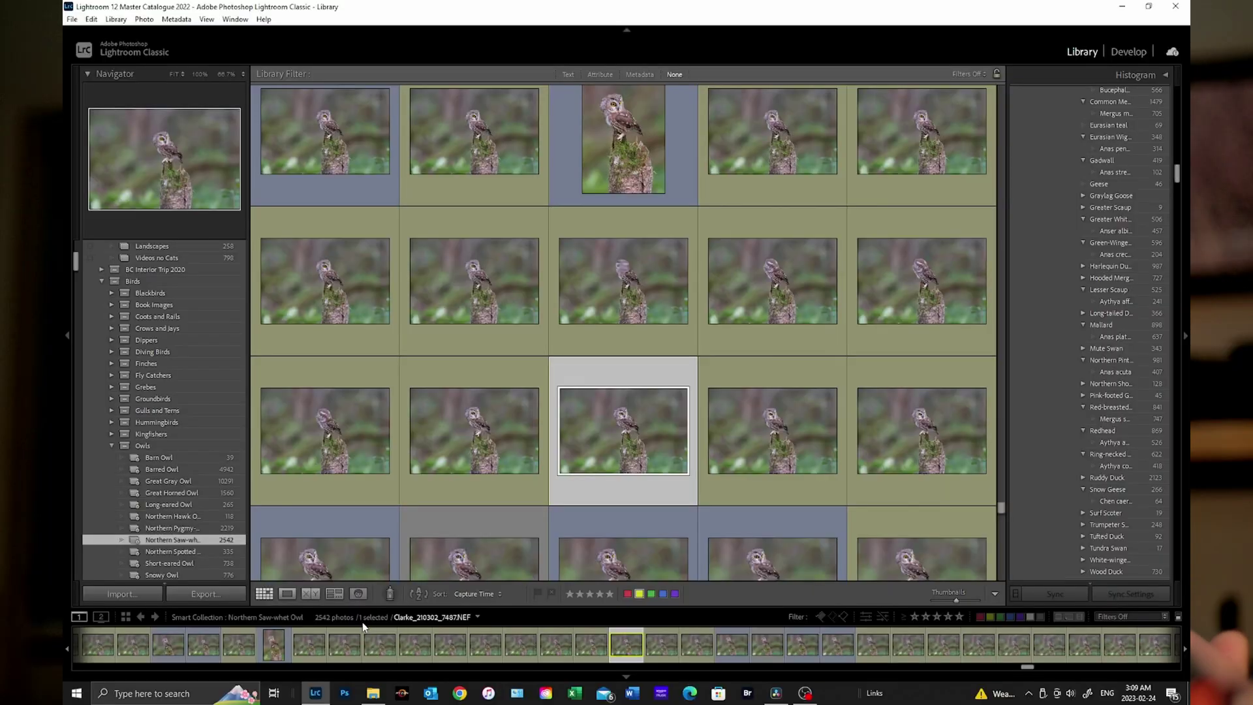
- Open the Catalog Settings dialog from the Edit menu to review its Metadata options
{"action": "scroll", "coordinate": [164, 415], "scroll_direction": "up", "scroll_amount": 5}
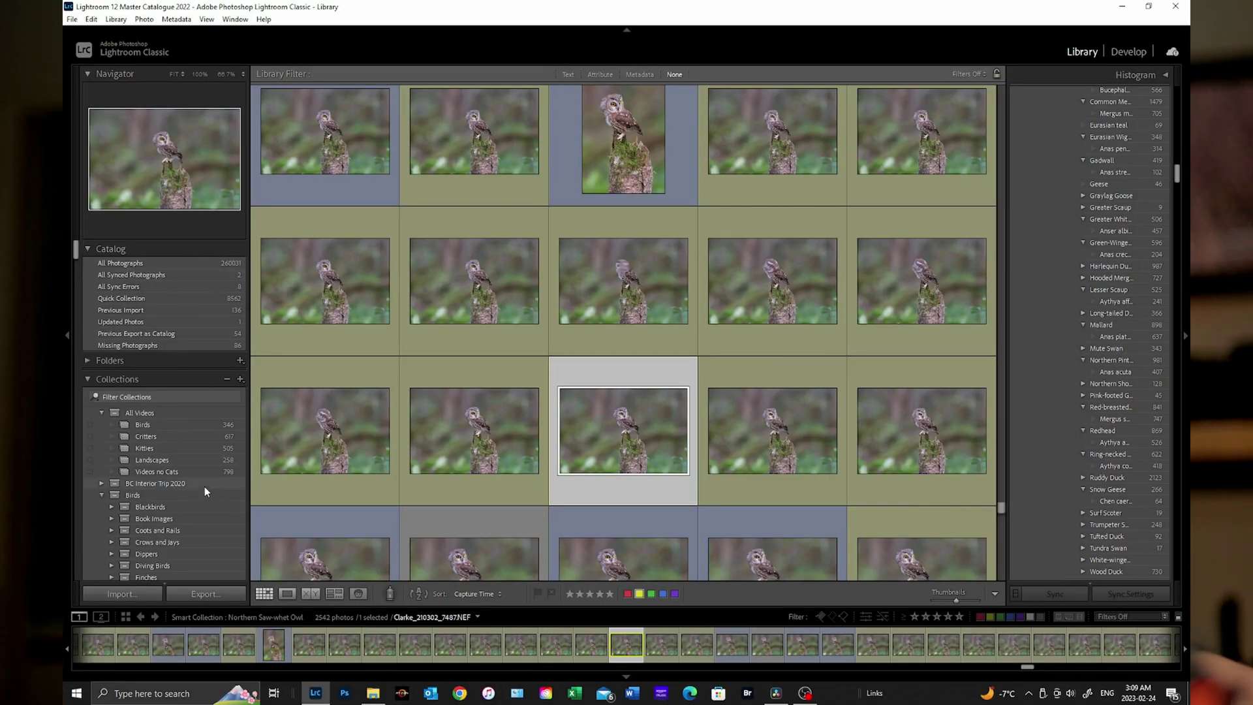
{"action": "scroll", "coordinate": [205, 486], "scroll_direction": "down", "scroll_amount": 5}
{"action": "scroll", "coordinate": [205, 487], "scroll_direction": "down", "scroll_amount": 10}
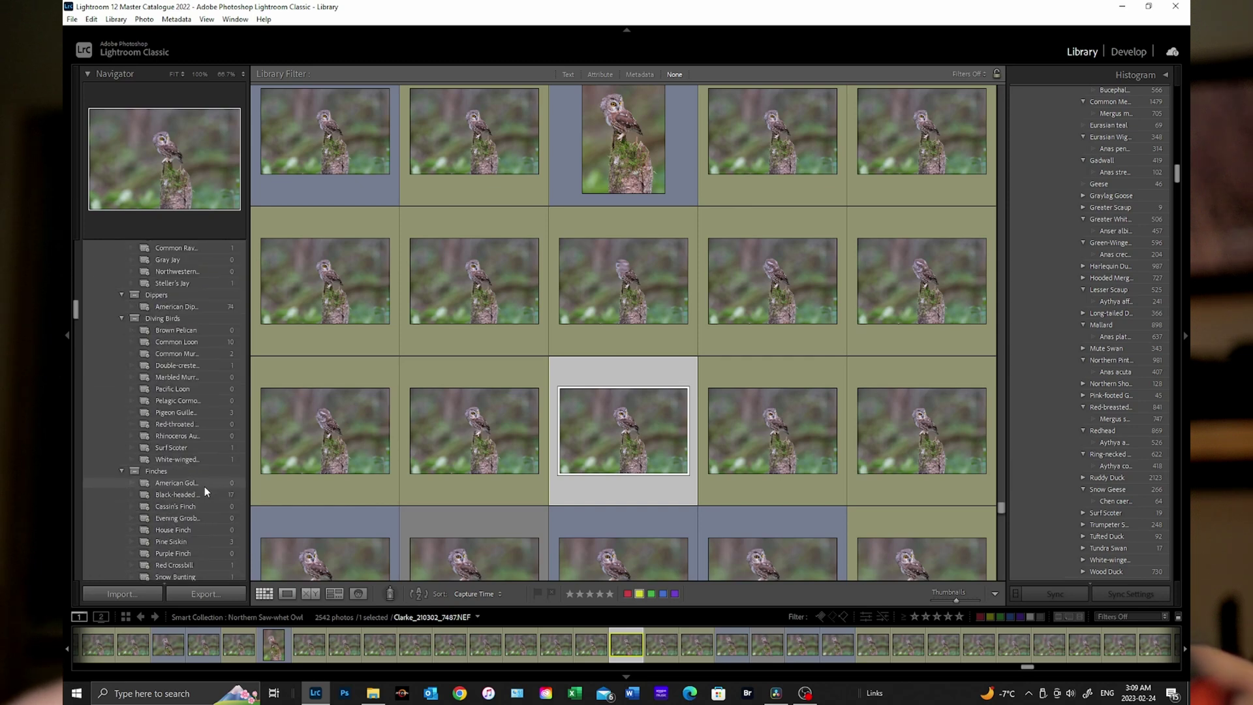
{"action": "scroll", "coordinate": [205, 487], "scroll_direction": "down", "scroll_amount": 10}
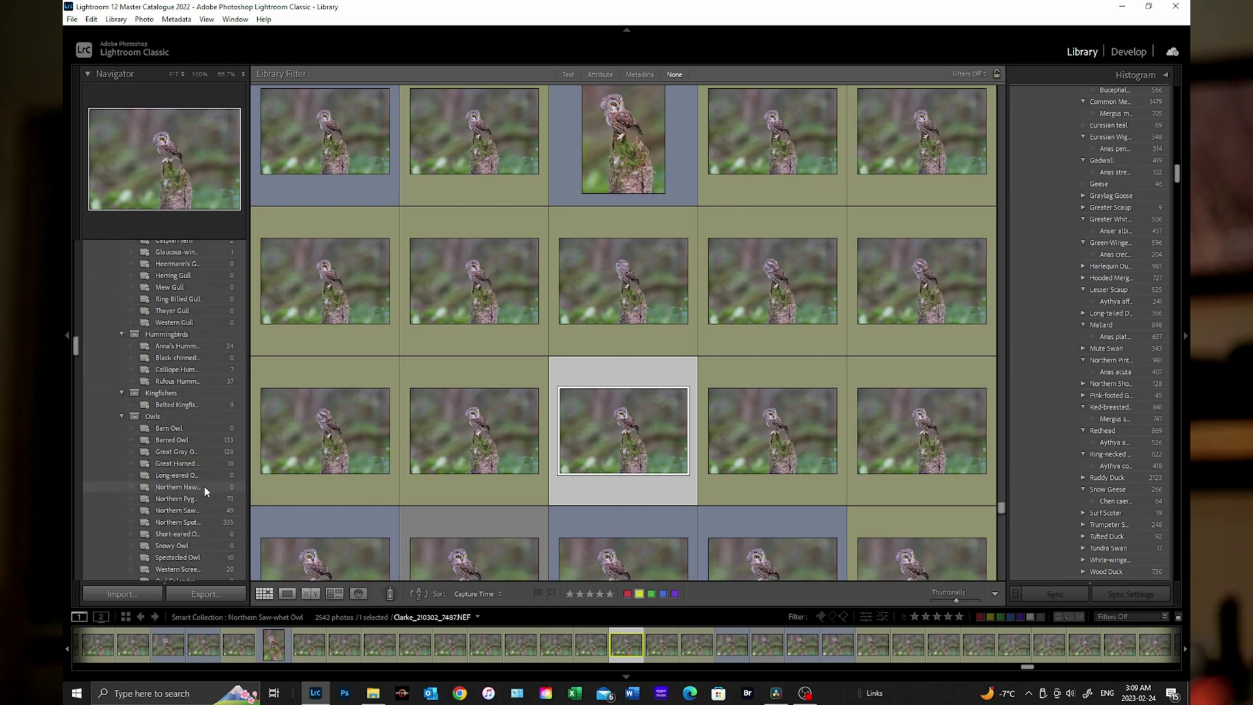
{"action": "scroll", "coordinate": [205, 487], "scroll_direction": "down", "scroll_amount": 3}
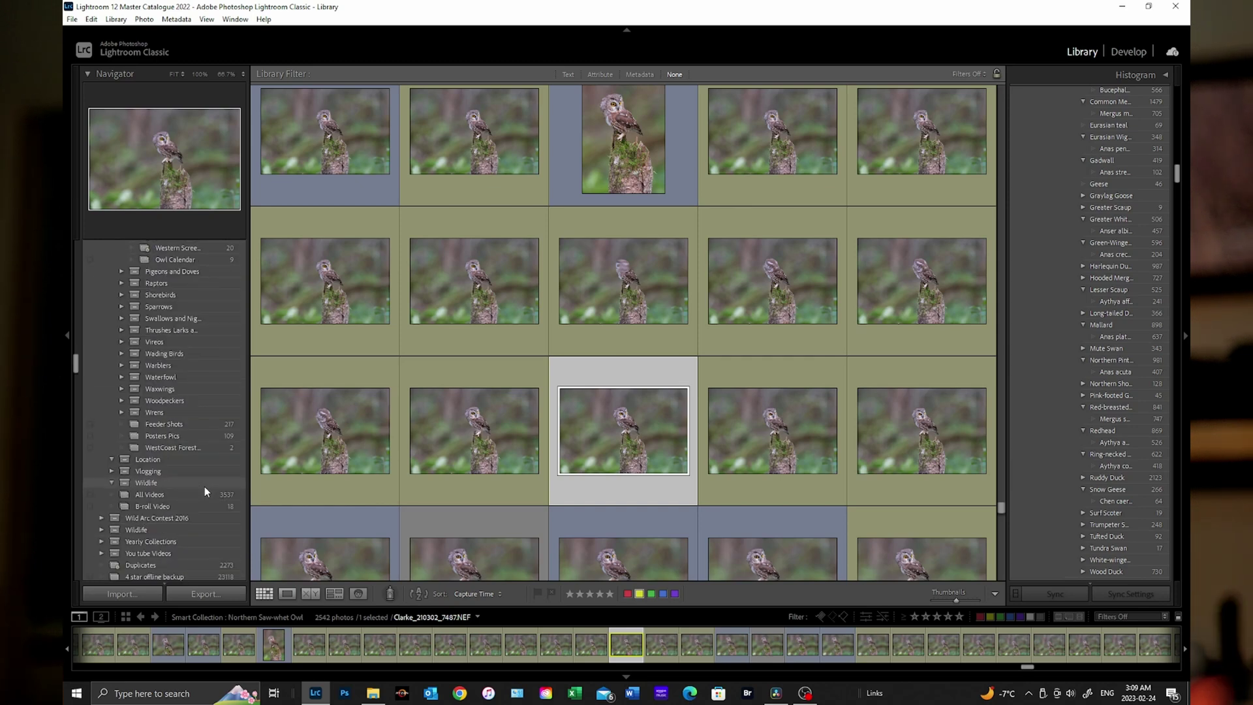
{"action": "scroll", "coordinate": [1105, 350], "scroll_direction": "down", "scroll_amount": 10}
{"action": "scroll", "coordinate": [1106, 350], "scroll_direction": "down", "scroll_amount": 15}
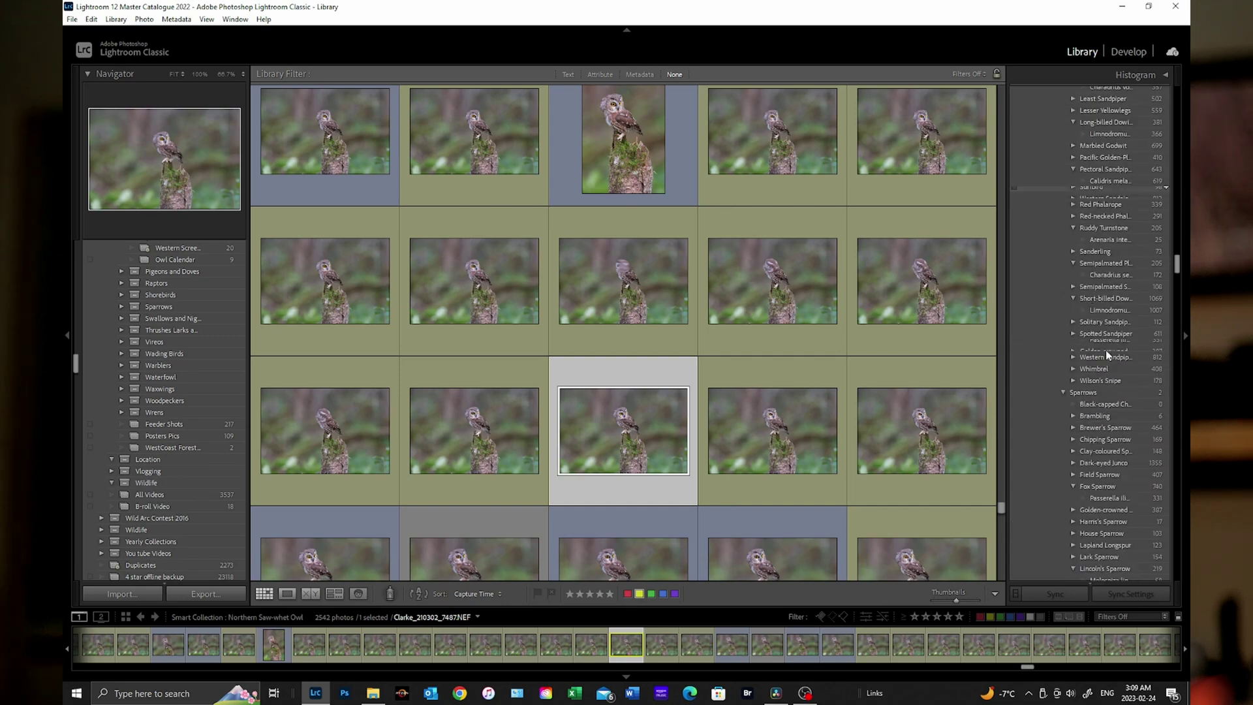
{"action": "scroll", "coordinate": [1105, 349], "scroll_direction": "down", "scroll_amount": 10}
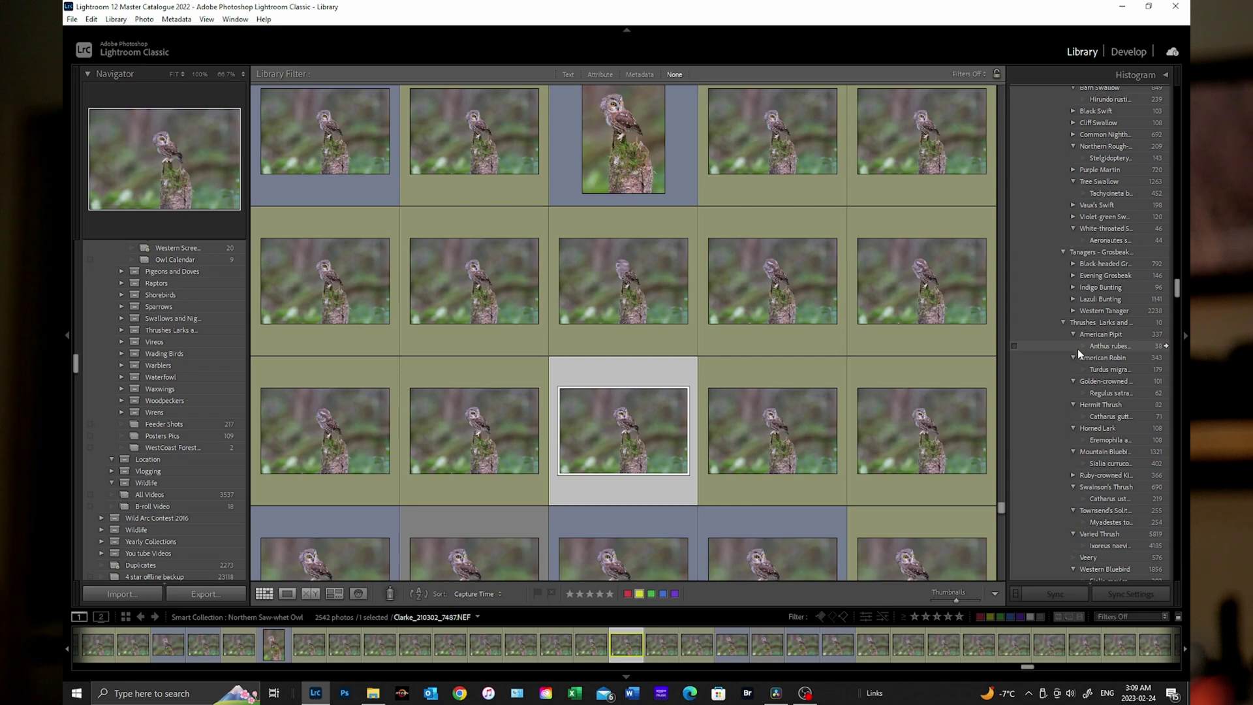
{"action": "scroll", "coordinate": [1070, 338], "scroll_direction": "up", "scroll_amount": 20}
{"action": "scroll", "coordinate": [1070, 338], "scroll_direction": "up", "scroll_amount": 20}
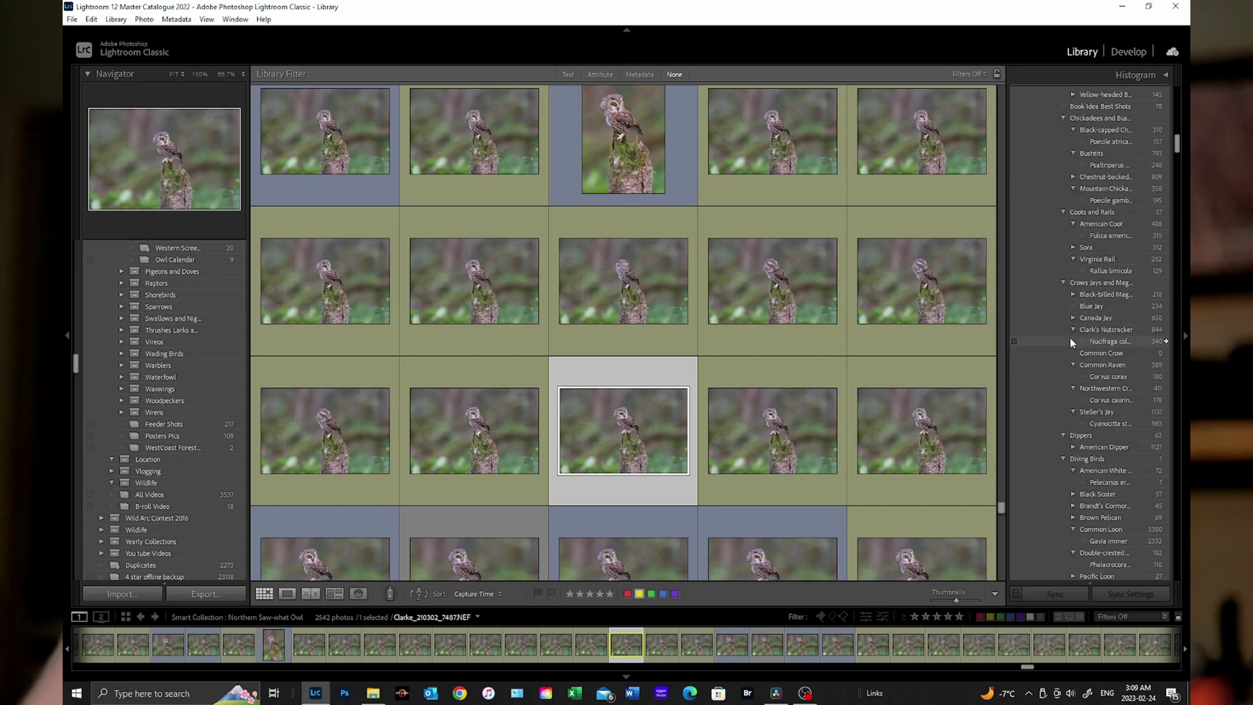
{"action": "left_click", "coordinate": [90, 19]}
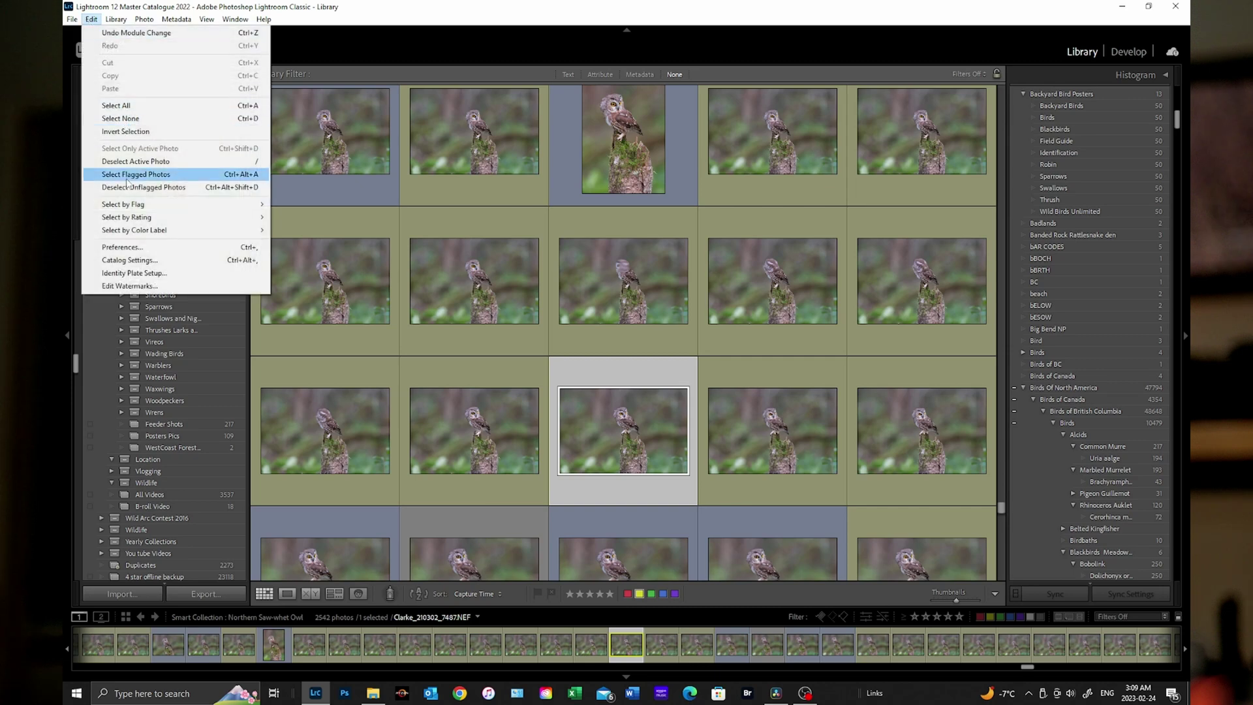
{"action": "left_click", "coordinate": [128, 260]}
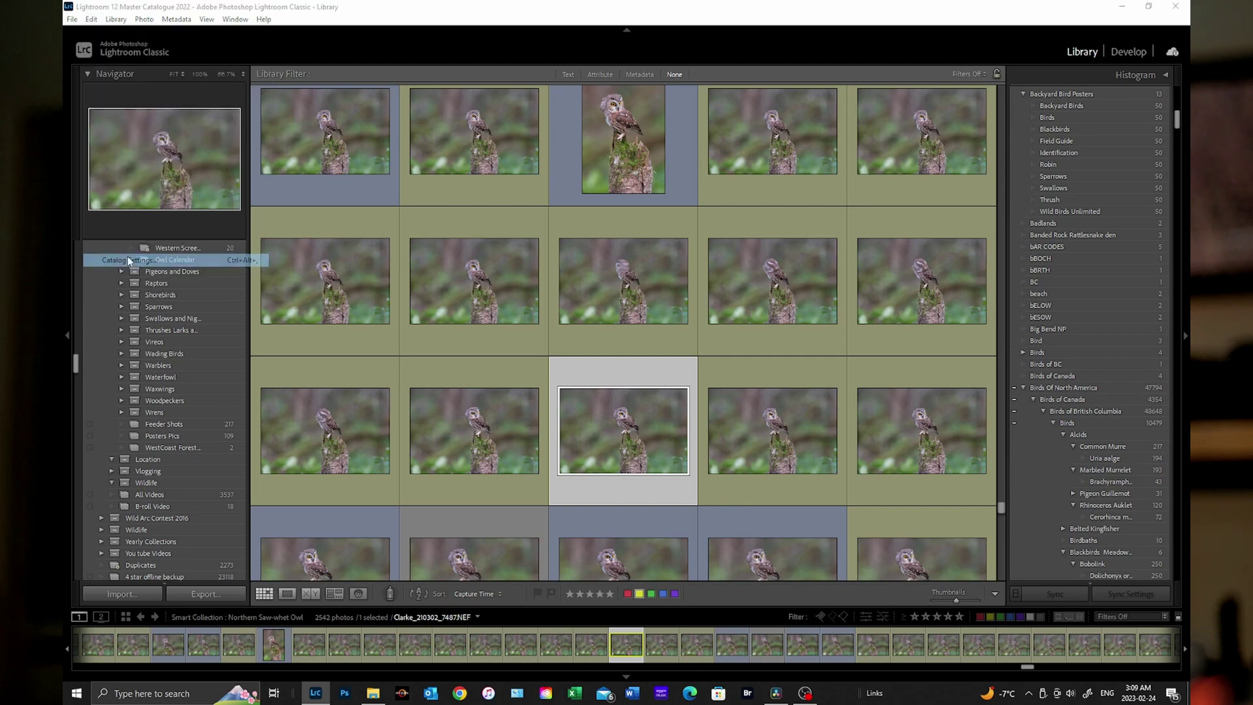